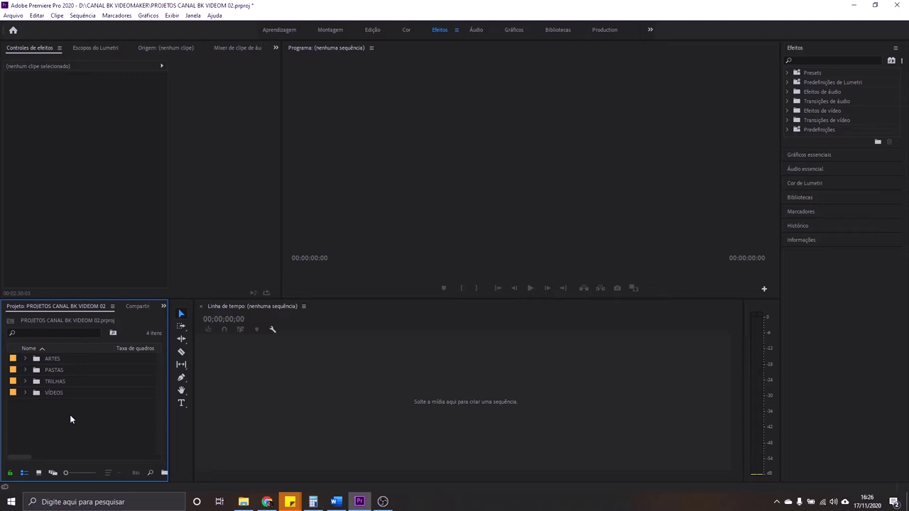
pyautogui.click(12, 16)
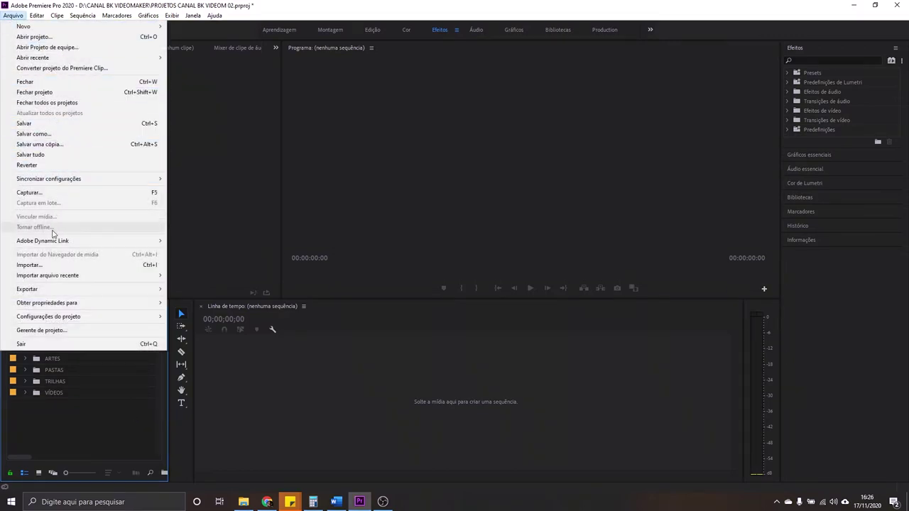
pyautogui.click(39, 265)
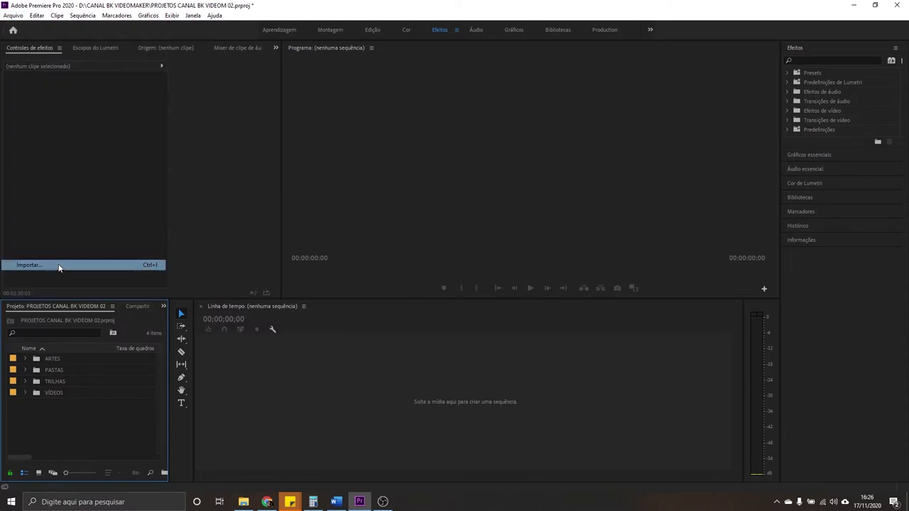
pyautogui.click(444, 27)
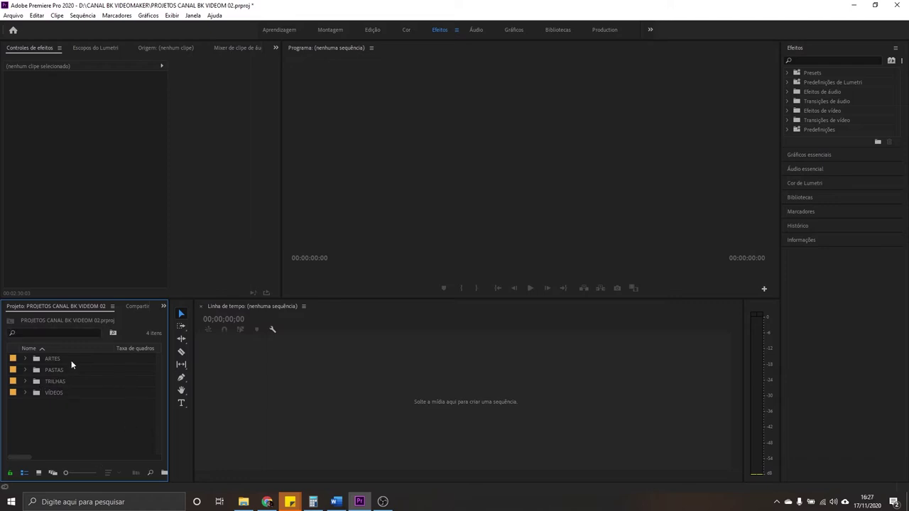
pyautogui.click(57, 370)
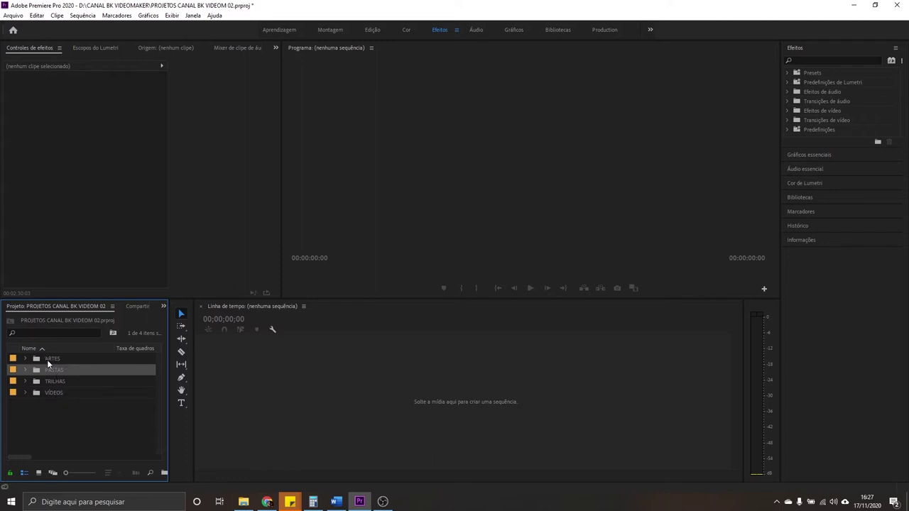
# Widen the Project panel and create a new bin named 'videos 2'
pyautogui.click(64, 426)
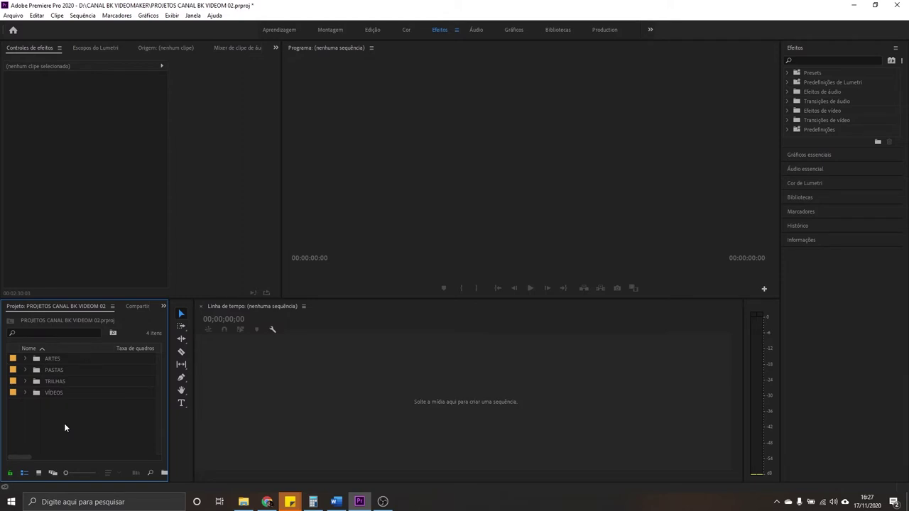
pyautogui.moveTo(169, 459); pyautogui.dragTo(192, 459)
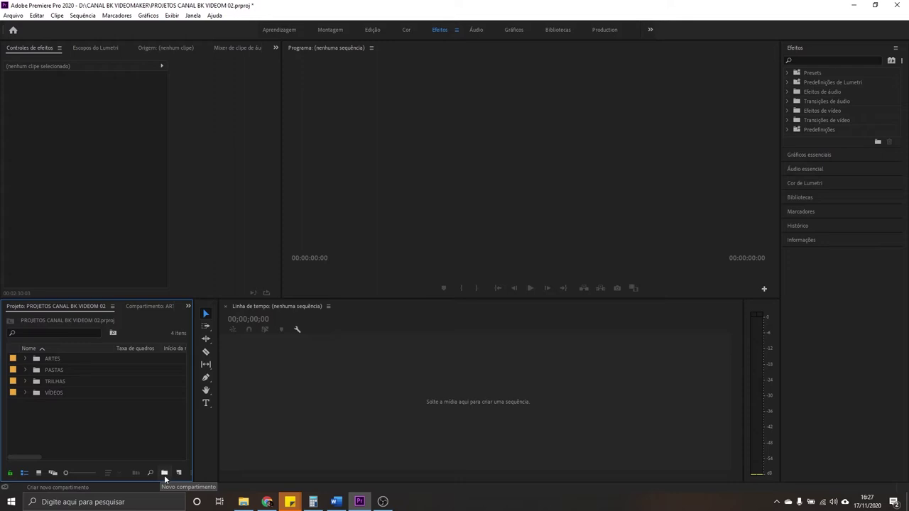
pyautogui.click(165, 474)
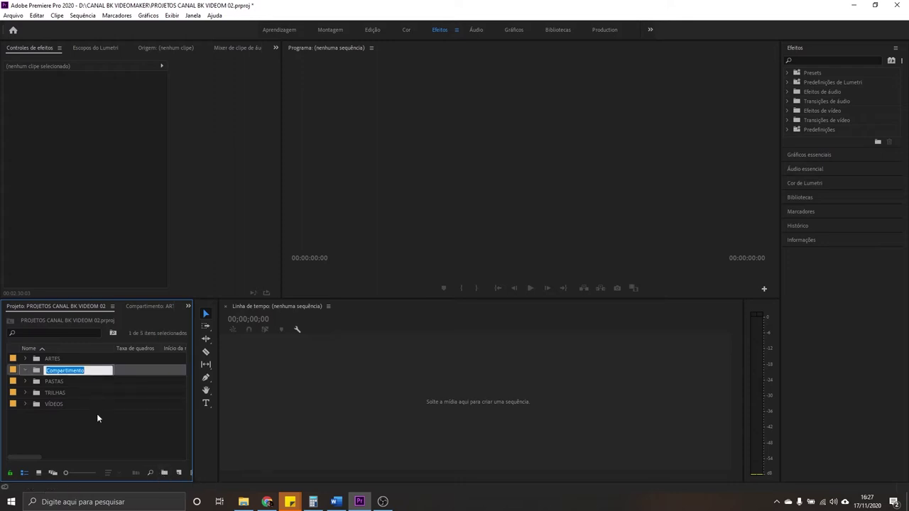
pyautogui.write('videos 2')
pyautogui.press('Return')
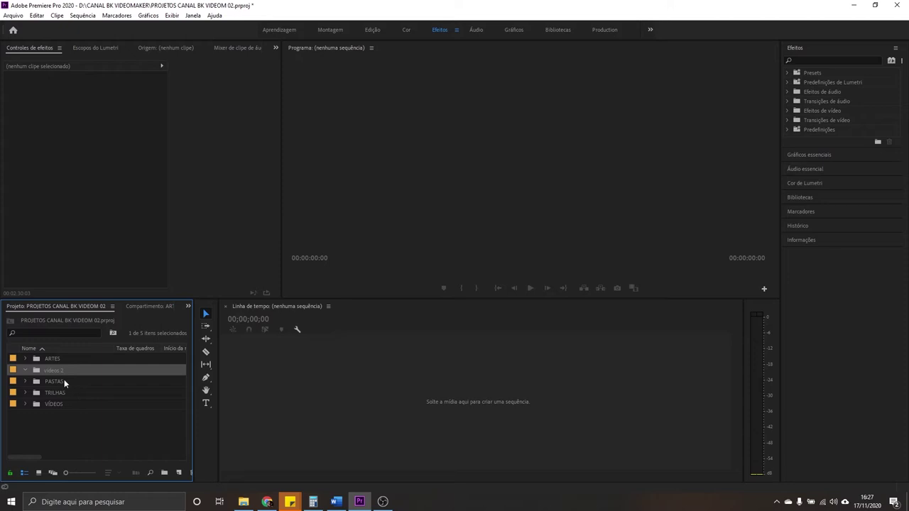
# Move the videos 2 bin into the PASTAS bin
pyautogui.click(75, 428)
pyautogui.click(53, 378)
pyautogui.moveTo(47, 377); pyautogui.dragTo(48, 382)
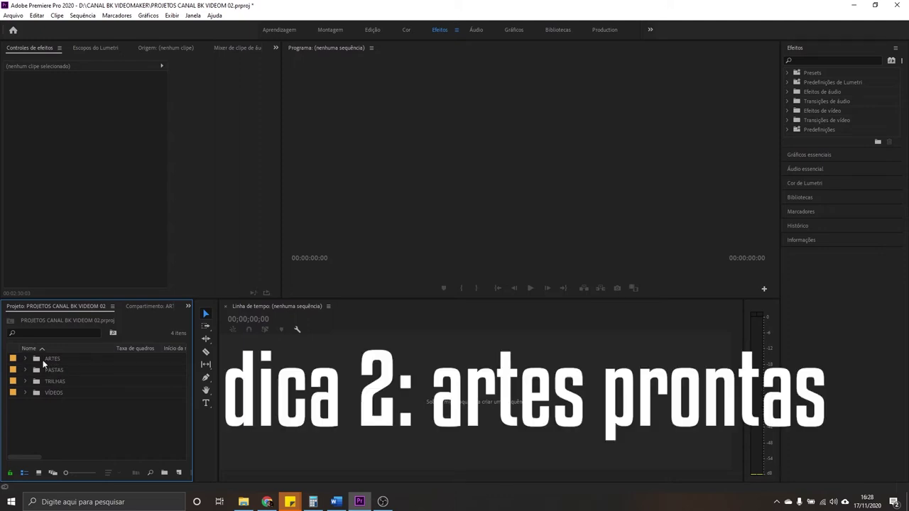
pyautogui.click(26, 358)
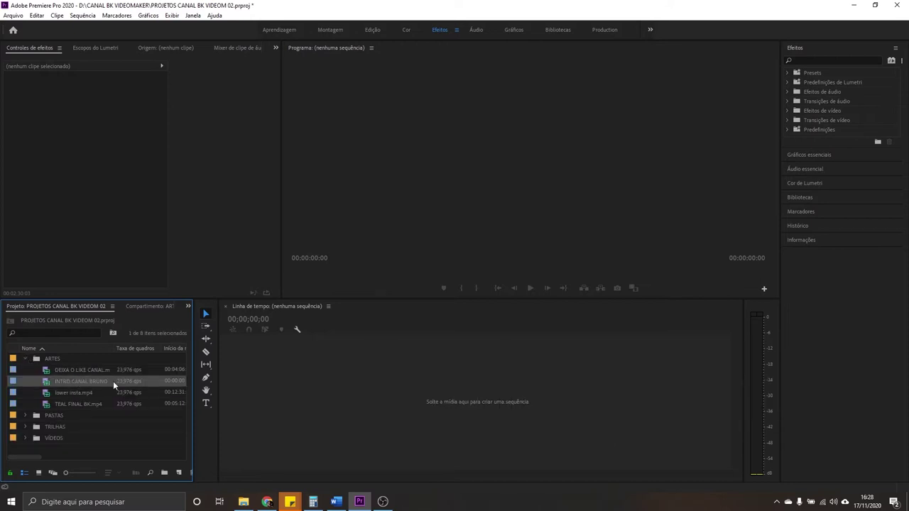
pyautogui.click(70, 370)
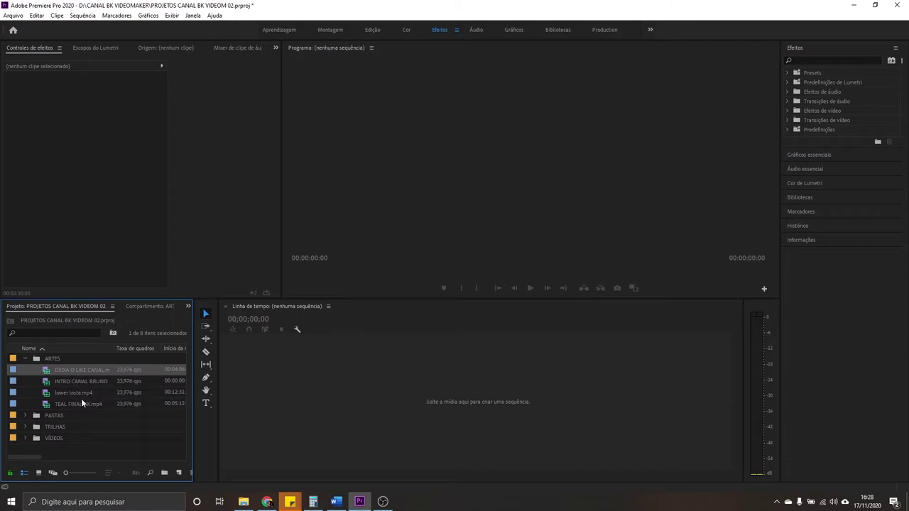
pyautogui.click(74, 394)
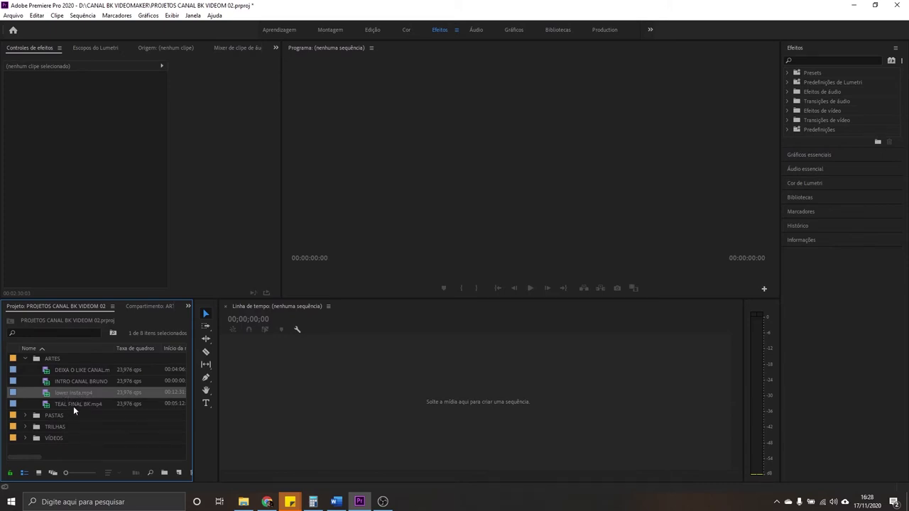
pyautogui.click(73, 404)
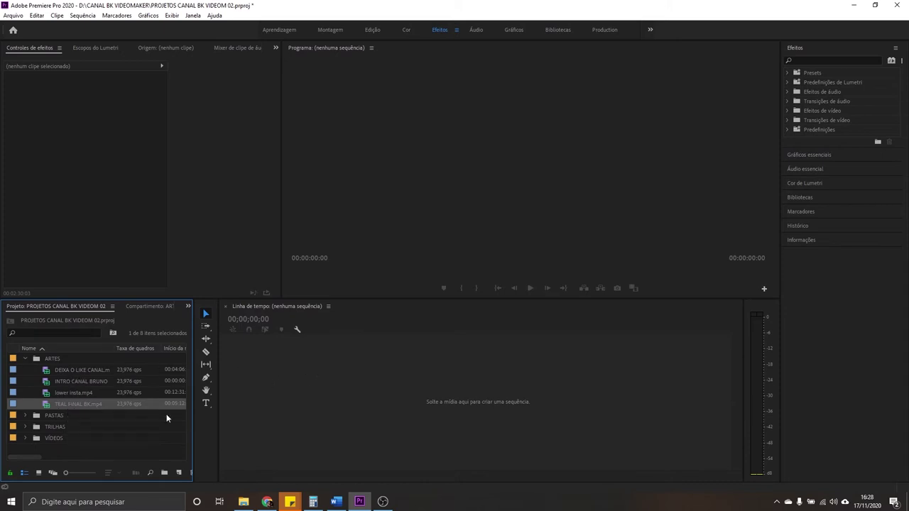
pyautogui.click(66, 371)
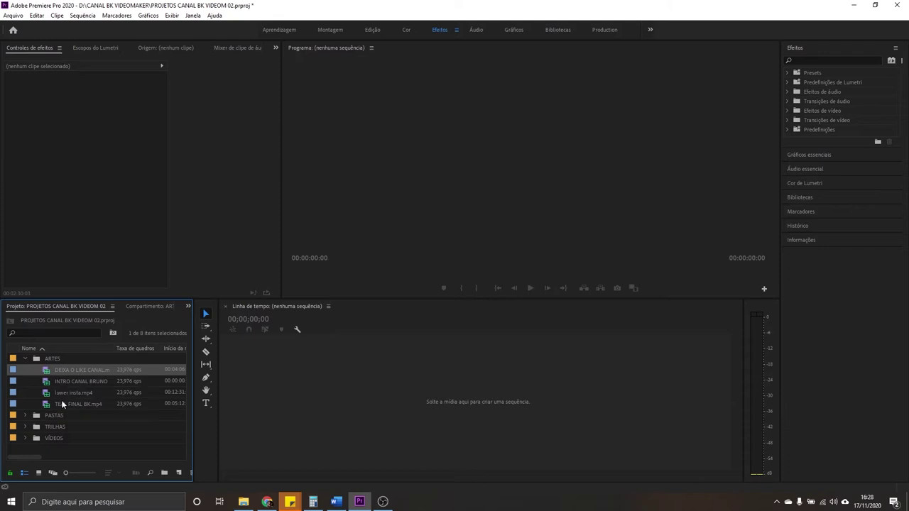
pyautogui.click(25, 359)
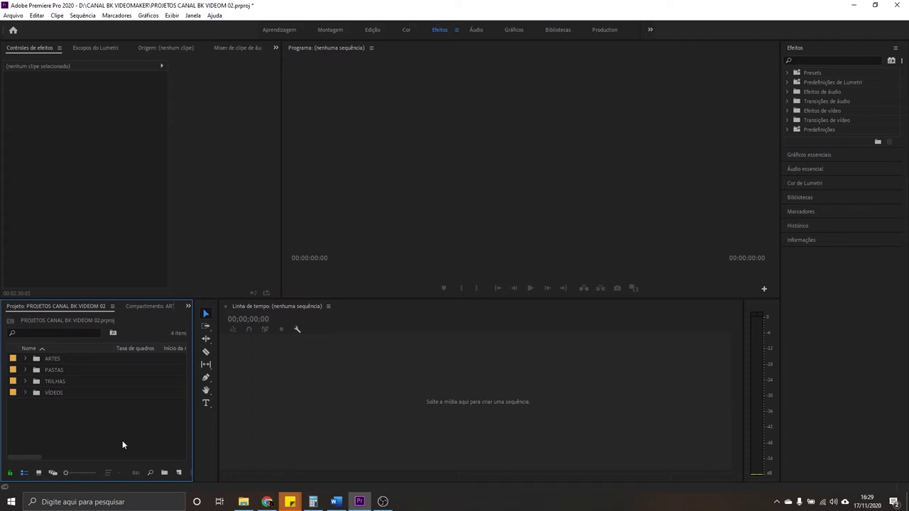
# Expand VÍDEOS > vídeo 001 and create a sequence from the C0002.MP4 clip
pyautogui.click(26, 393)
pyautogui.click(35, 415)
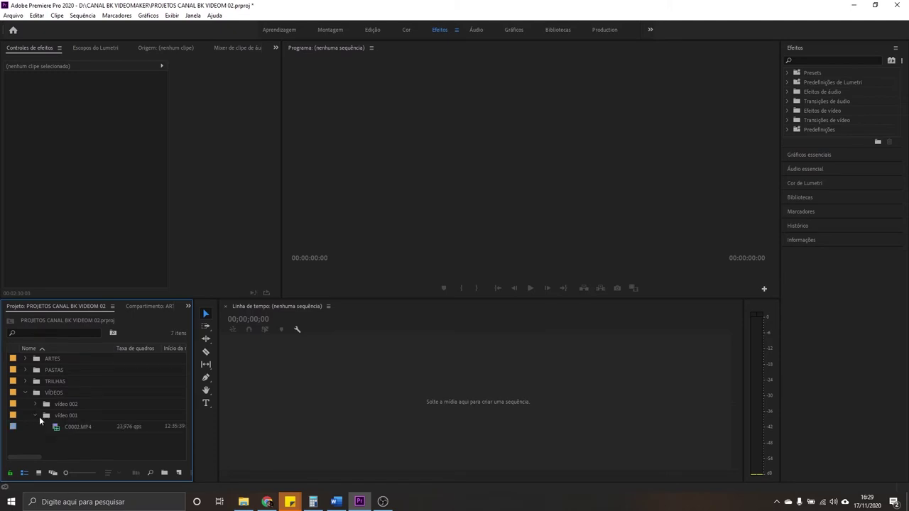
pyautogui.click(81, 427)
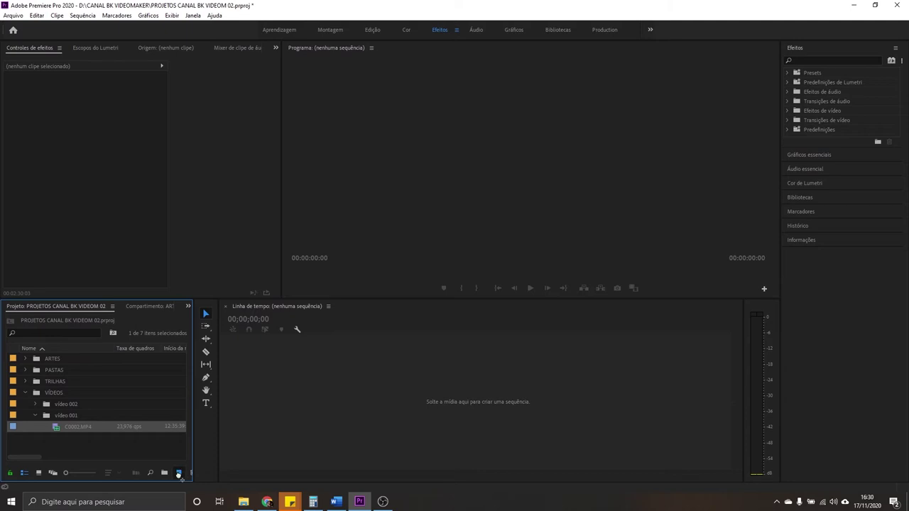
pyautogui.moveTo(179, 475); pyautogui.dragTo(179, 478)
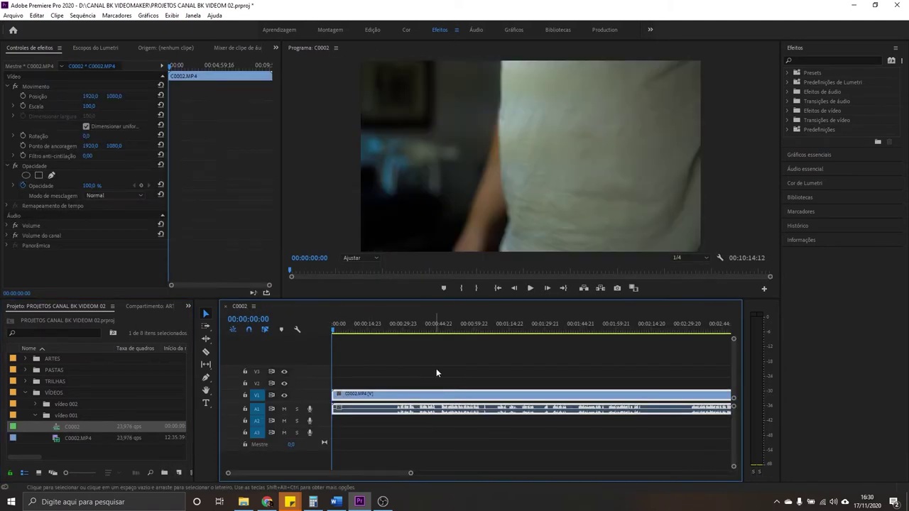
# Enlarge audio track A1 and split the C0002 clip at two points near the start
pyautogui.moveTo(393, 327)
pyautogui.mouseDown()
pyautogui.moveTo(427, 329)
pyautogui.moveTo(396, 337)
pyautogui.mouseUp()
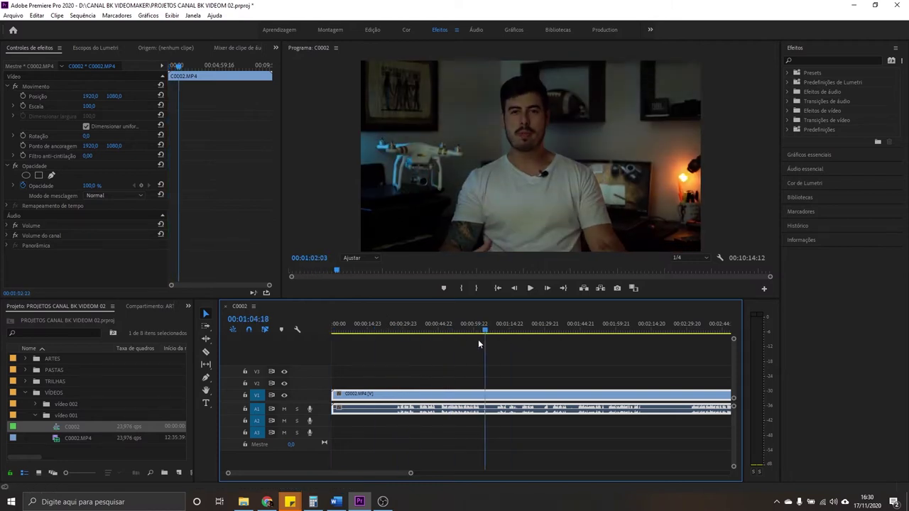
pyautogui.doubleClick(323, 408)
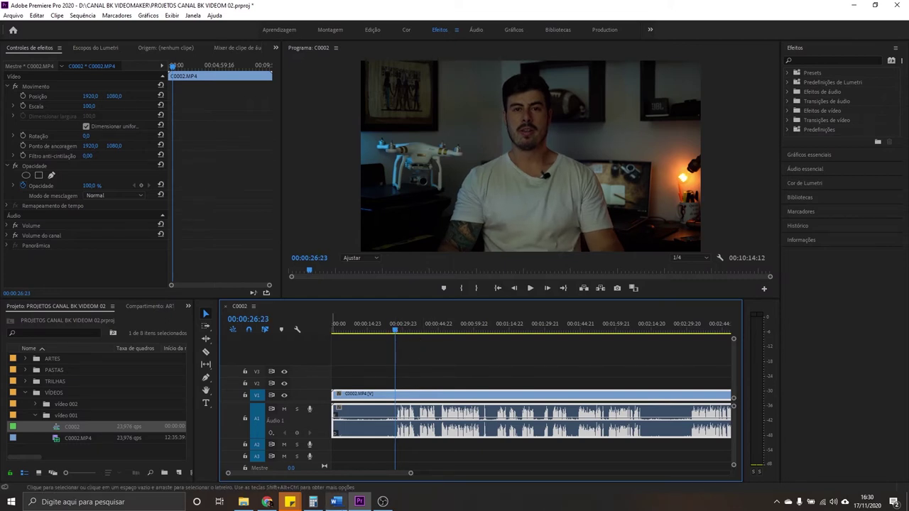
pyautogui.press('Left')
pyautogui.press('Left')
pyautogui.press('Left')
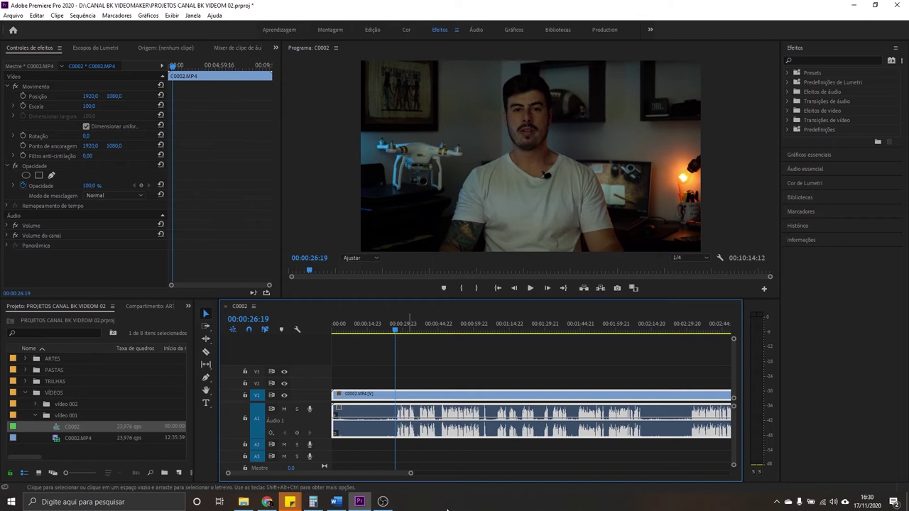
pyautogui.hotkey('ctrl', 'k')
pyautogui.click(371, 332)
pyautogui.hotkey('ctrl', 'k')
# Review the footage around the 26-second cut, select the piece before it, and open the Editar menu
pyautogui.moveTo(371, 332); pyautogui.dragTo(341, 332)
pyautogui.click(388, 331)
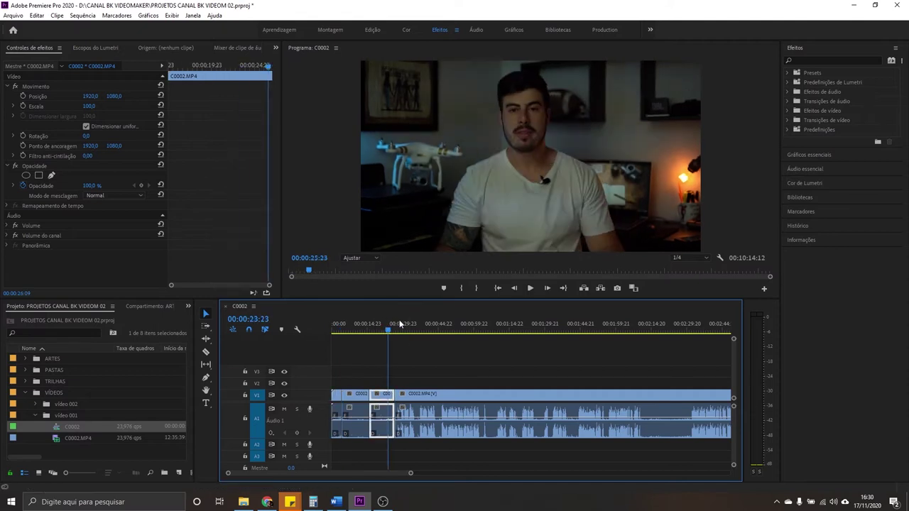
pyautogui.moveTo(397, 324); pyautogui.dragTo(421, 324)
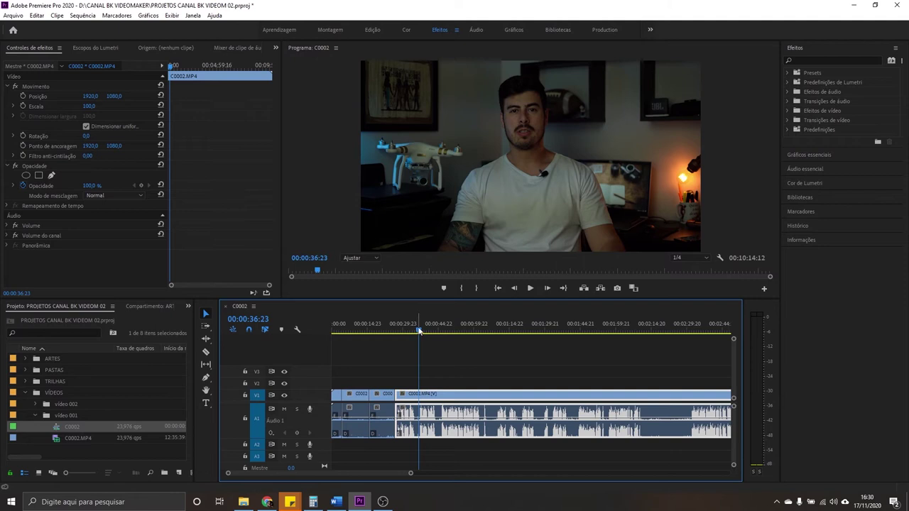
pyautogui.moveTo(419, 331); pyautogui.dragTo(395, 331)
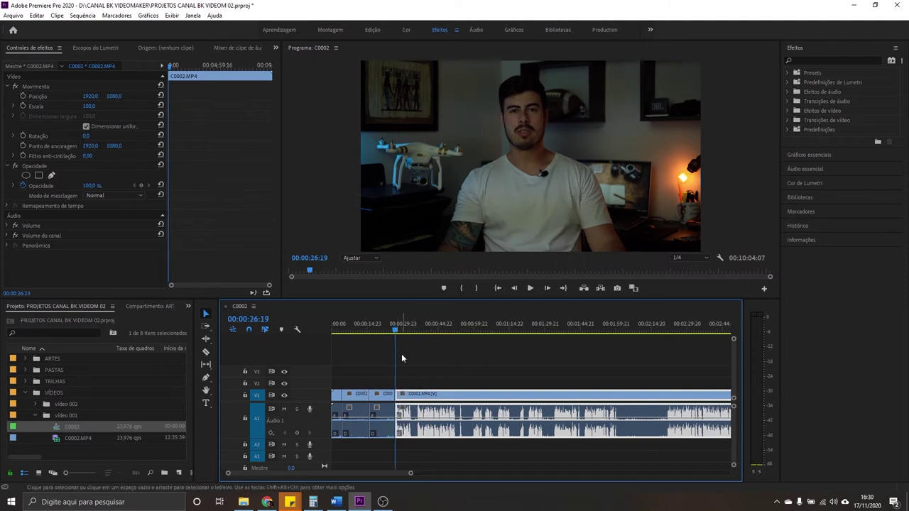
pyautogui.click(475, 329)
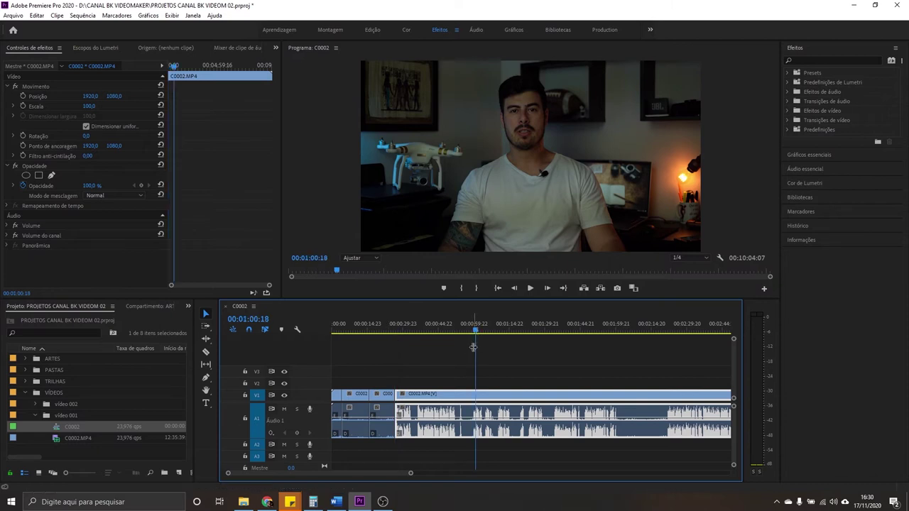
pyautogui.click(395, 331)
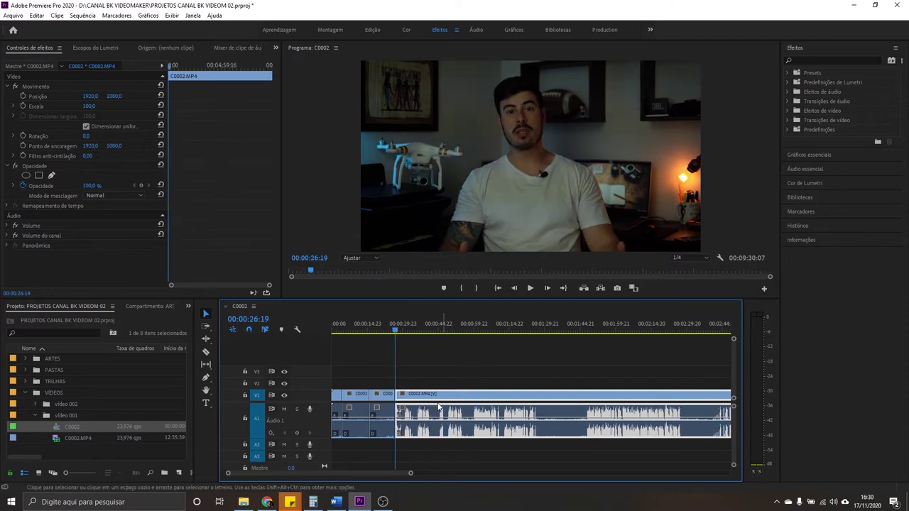
pyautogui.click(395, 328)
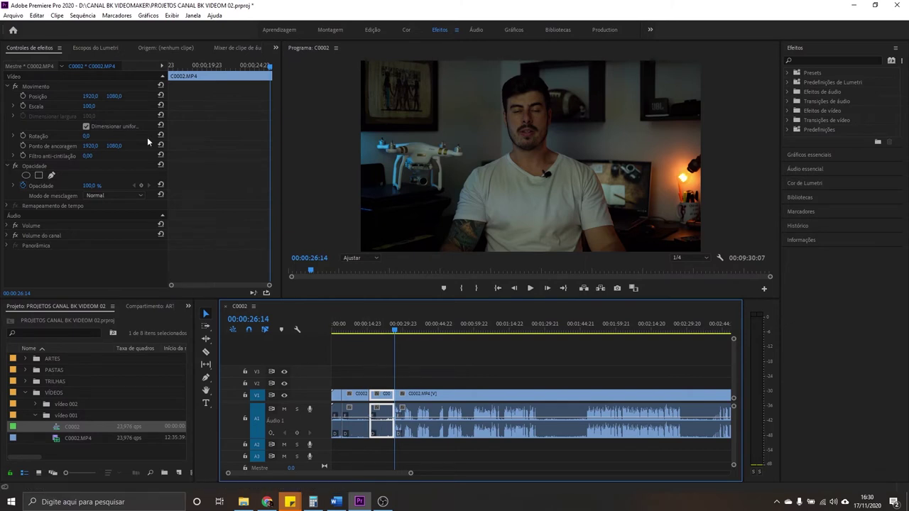
pyautogui.click(37, 16)
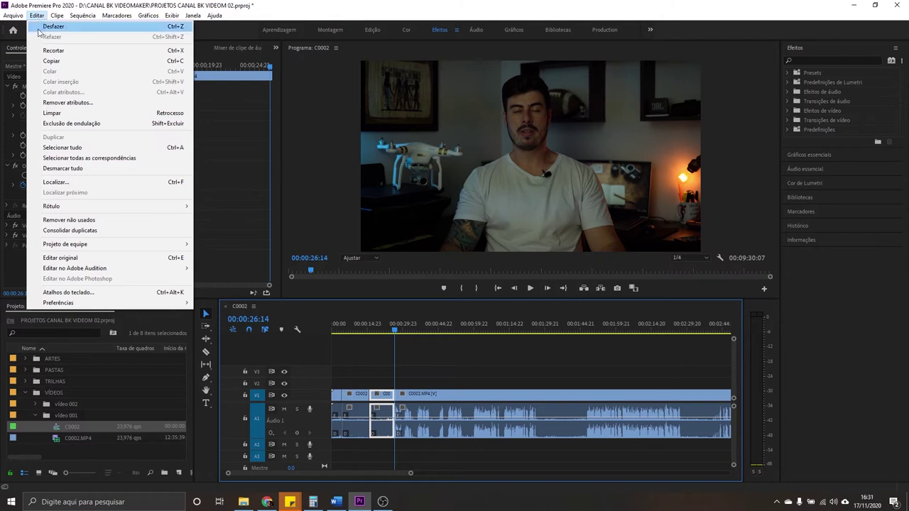
# Check the Adicionar edição shortcut (X) under Aplicativo > Sequência in Atalhos do teclado, then confirm with OK
pyautogui.click(74, 293)
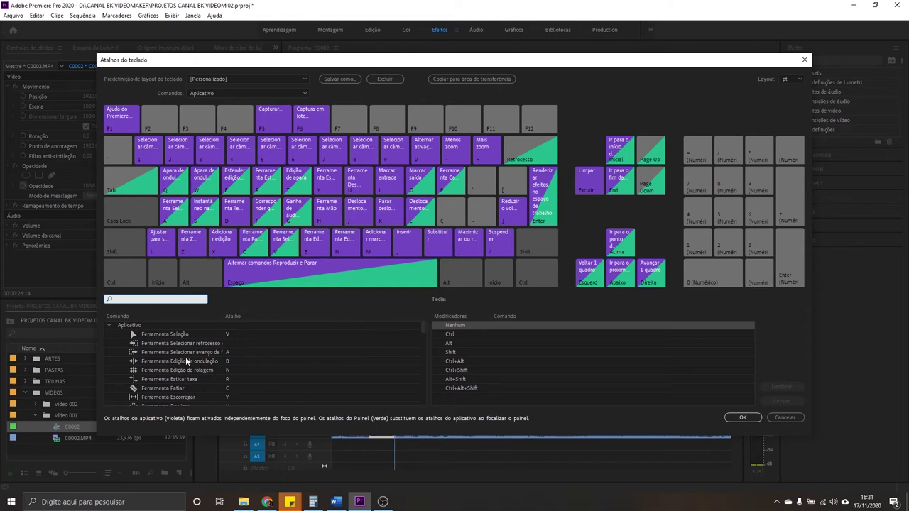
pyautogui.click(111, 327)
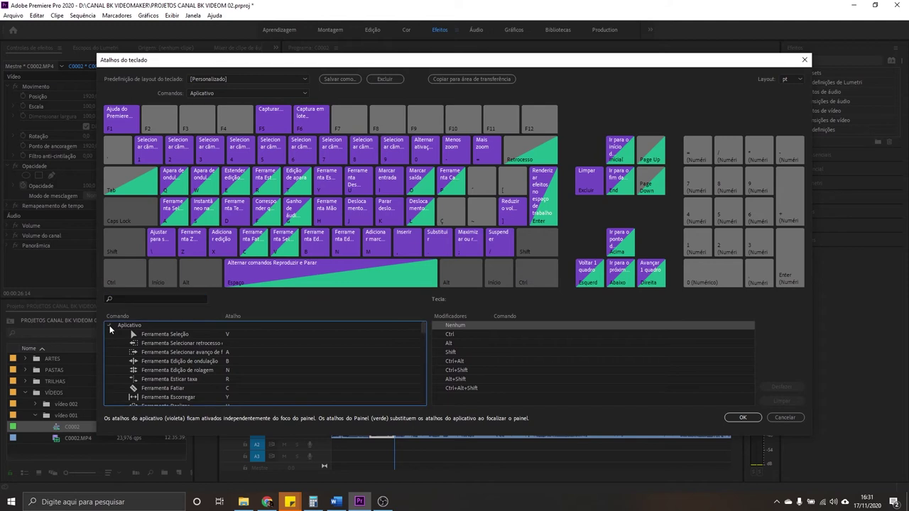
pyautogui.scroll(-5, 153, 358)
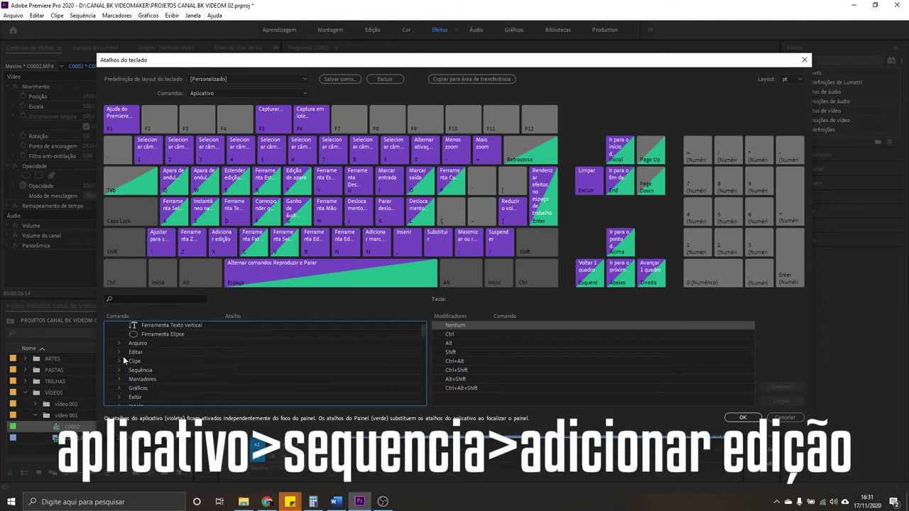
pyautogui.click(120, 370)
pyautogui.scroll(-3, 158, 374)
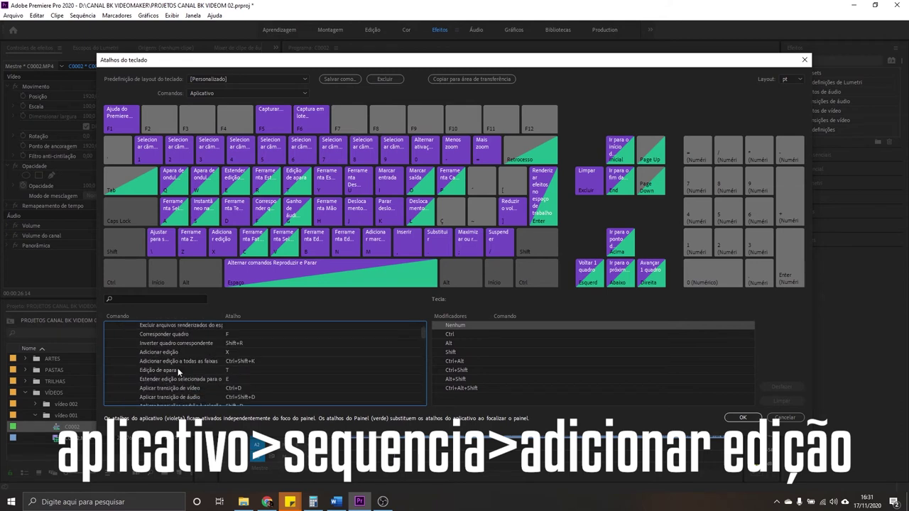
pyautogui.click(158, 352)
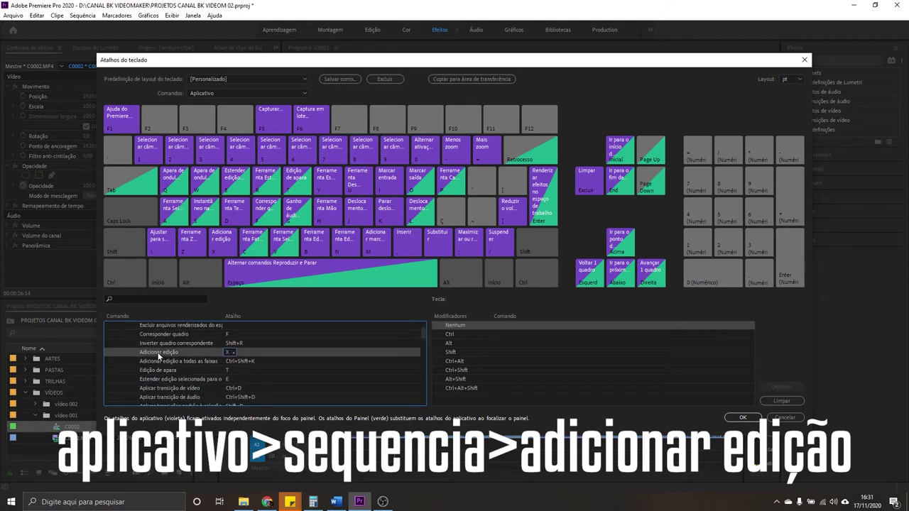
pyautogui.click(227, 355)
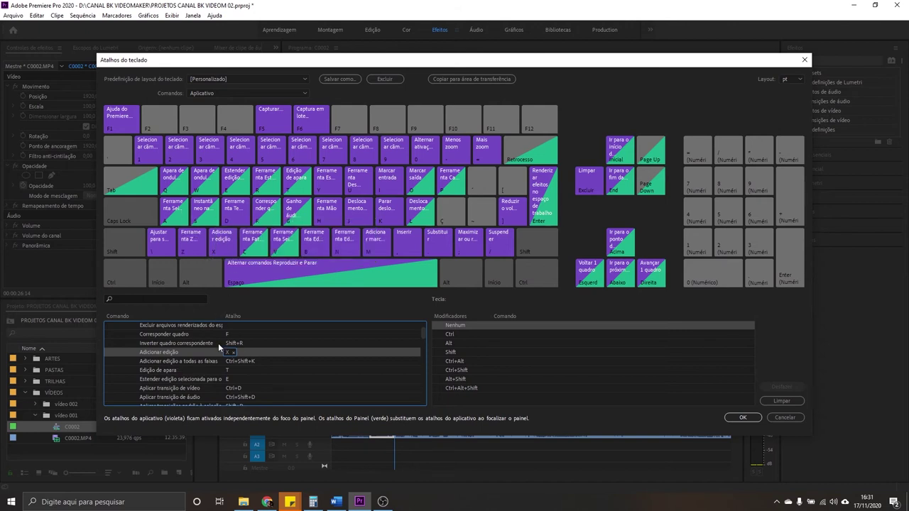
pyautogui.click(741, 417)
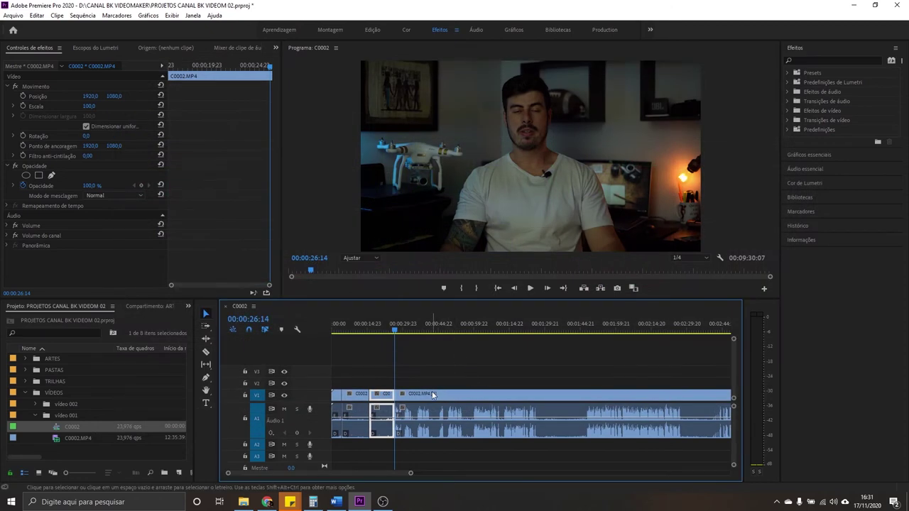
# Scrub through the C0002 footage, moving the playhead from about 00:01:05 back to 00:00:41:09
pyautogui.scroll(-3, 439, 425)
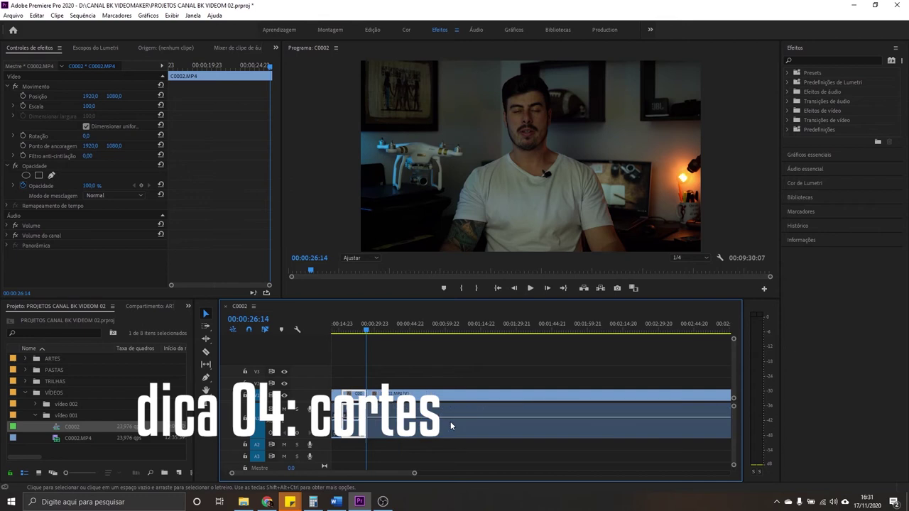
pyautogui.scroll(-1, 440, 425)
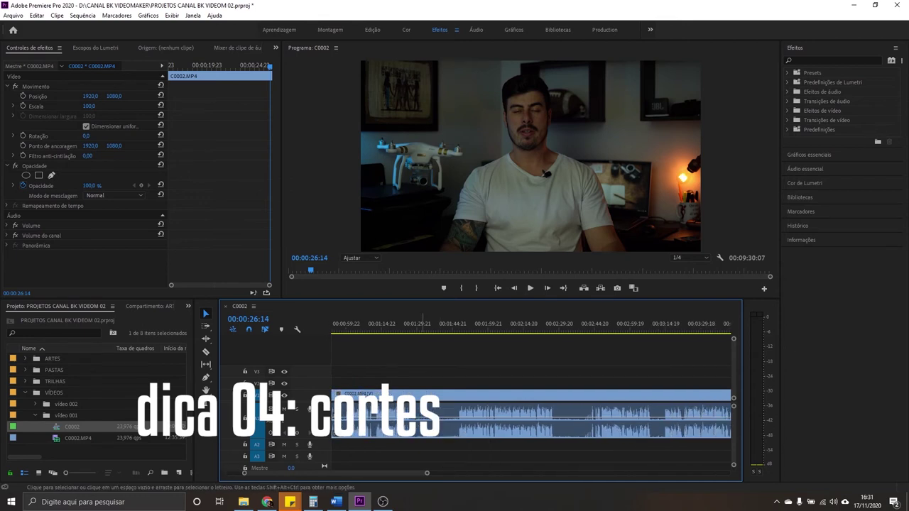
pyautogui.scroll(2, 383, 415)
pyautogui.scroll(1, 384, 415)
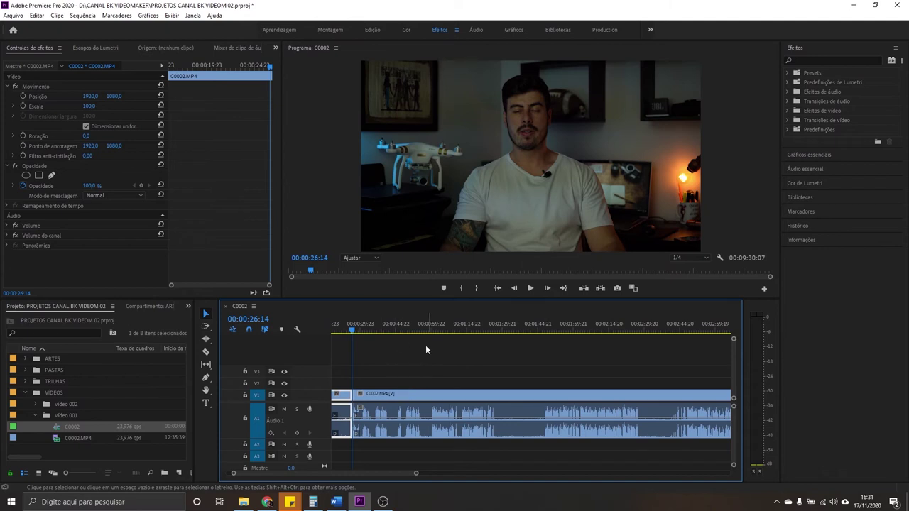
pyautogui.click(427, 349)
pyautogui.click(400, 419)
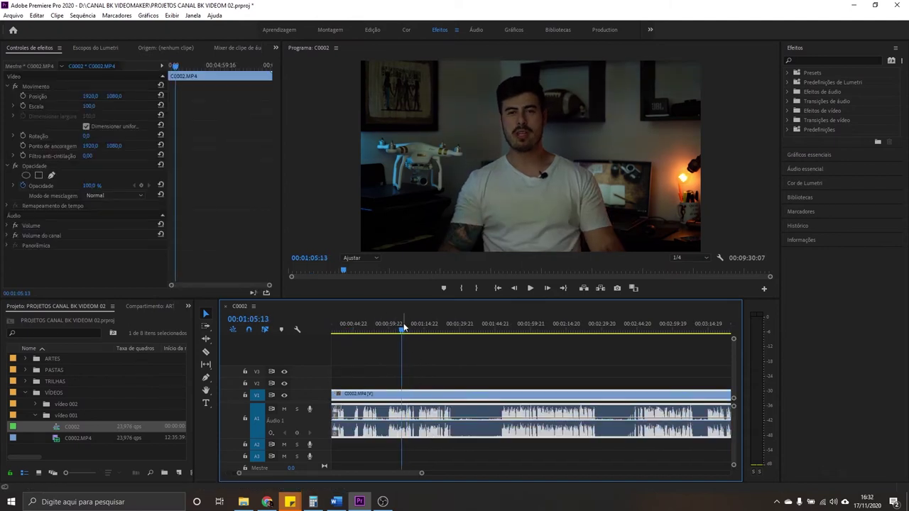
pyautogui.moveTo(402, 327)
pyautogui.mouseDown()
pyautogui.moveTo(443, 327)
pyautogui.moveTo(406, 325)
pyautogui.mouseUp()
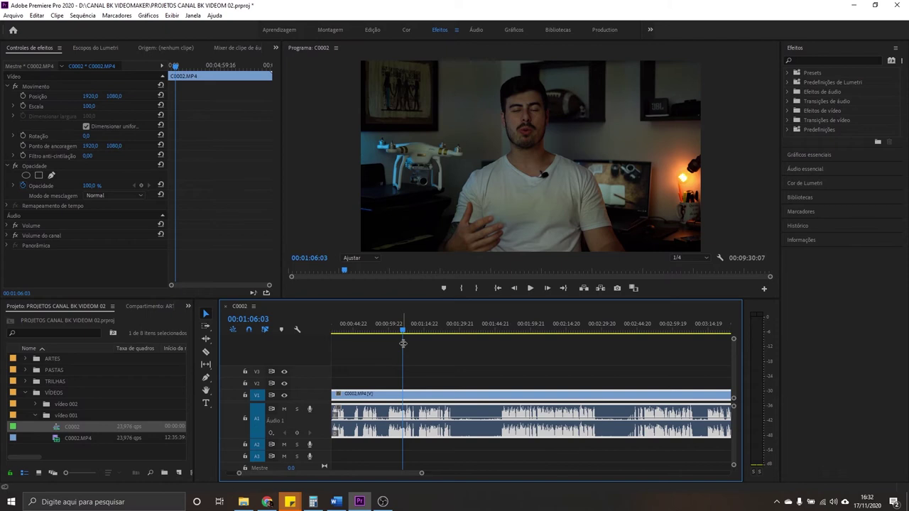
pyautogui.scroll(3, 403, 343)
pyautogui.click(388, 317)
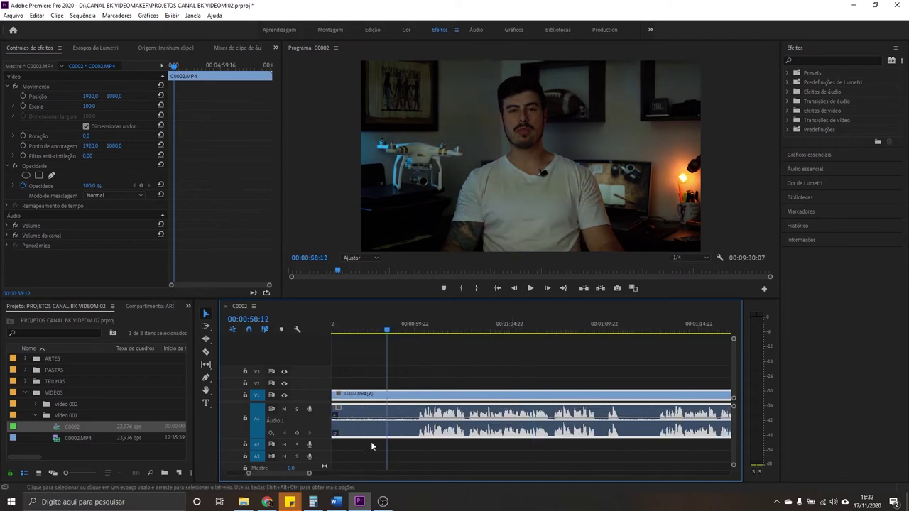
pyautogui.scroll(4, 441, 394)
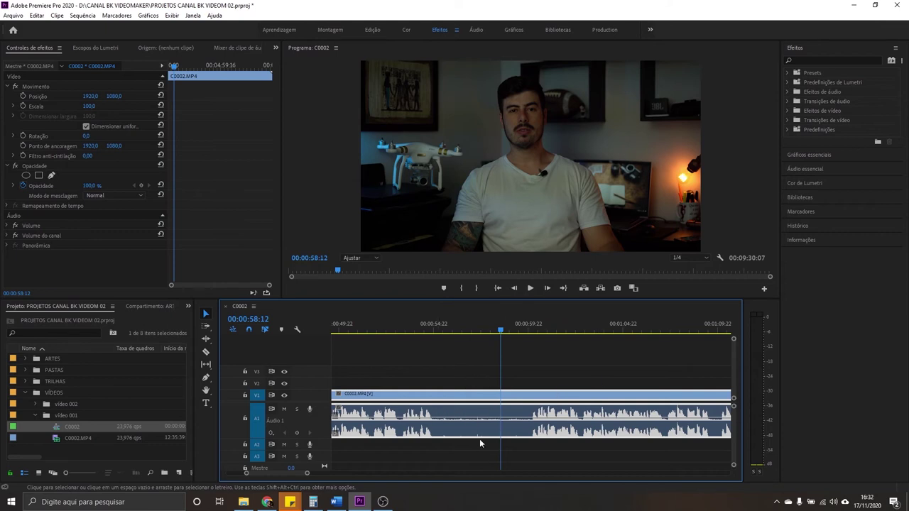
pyautogui.scroll(-2, 506, 438)
pyautogui.scroll(1, 505, 439)
pyautogui.scroll(1, 516, 427)
pyautogui.moveTo(503, 327); pyautogui.dragTo(524, 334)
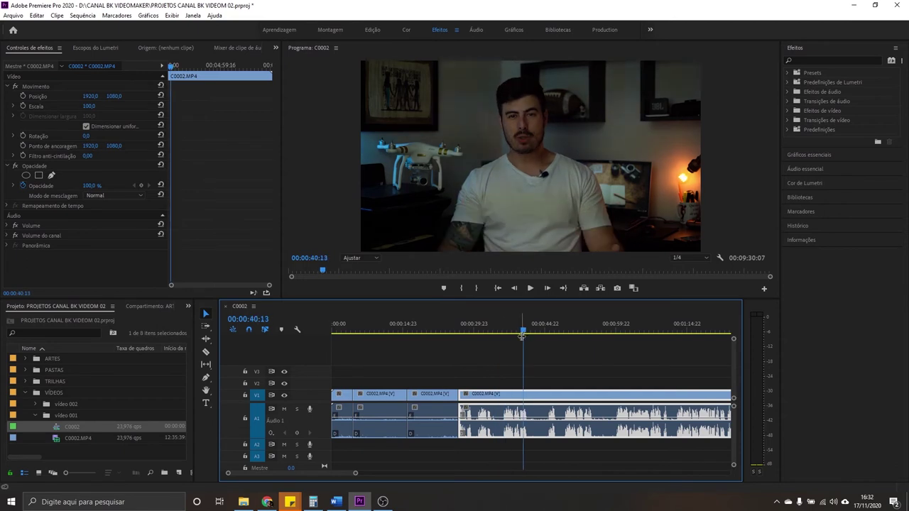
pyautogui.click(529, 336)
# Zoom into the timeline, find the pause near 00:00:30, and split the clip there
pyautogui.press('=')
pyautogui.press('=')
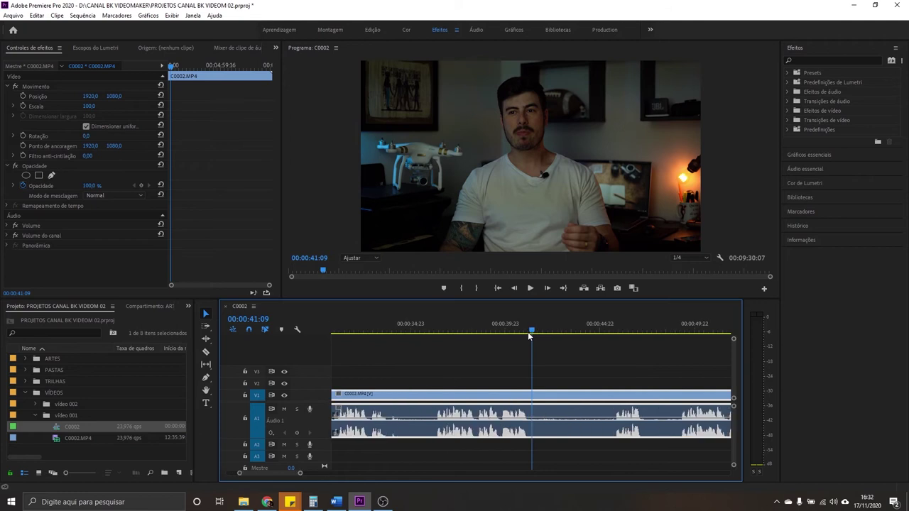
pyautogui.click(493, 332)
pyautogui.scroll(3, 495, 395)
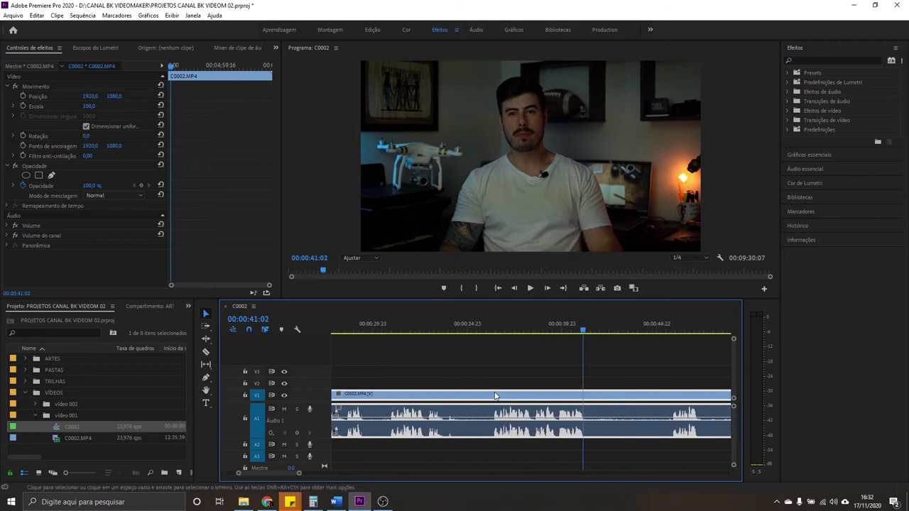
pyautogui.scroll(3, 561, 347)
pyautogui.scroll(3, 466, 333)
pyautogui.scroll(2, 393, 405)
pyautogui.click(557, 331)
pyautogui.scroll(-3, 501, 331)
pyautogui.moveTo(501, 332)
pyautogui.mouseDown()
pyautogui.moveTo(520, 332)
pyautogui.moveTo(495, 335)
pyautogui.moveTo(517, 334)
pyautogui.mouseUp()
pyautogui.hotkey('ctrl', 'k')
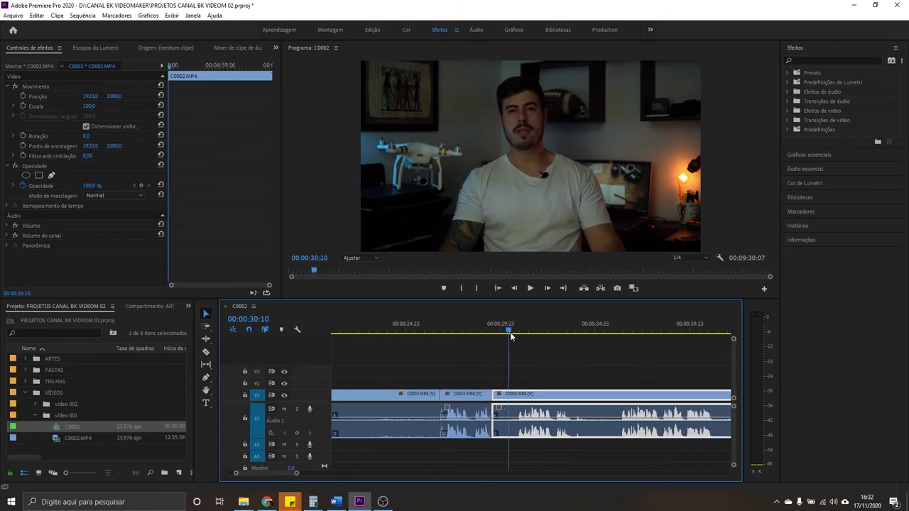
# Ripple-trim the pauses after the 30-second cut, splitting and trimming again at 00:00:37:11
pyautogui.press('q')
pyautogui.moveTo(528, 336); pyautogui.dragTo(595, 335)
pyautogui.hotkey('ctrl', 'k')
pyautogui.press('q')
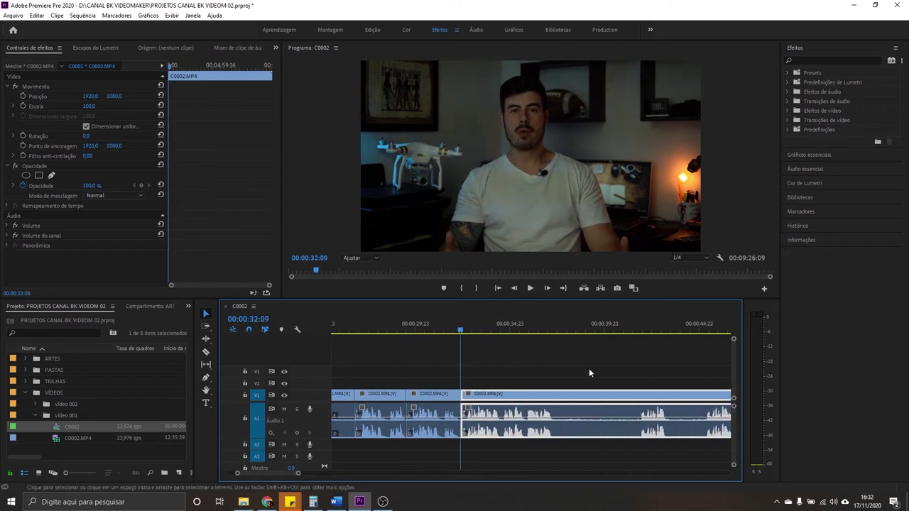
pyautogui.moveTo(433, 332); pyautogui.dragTo(611, 330)
pyautogui.hotkey('ctrl', 'k')
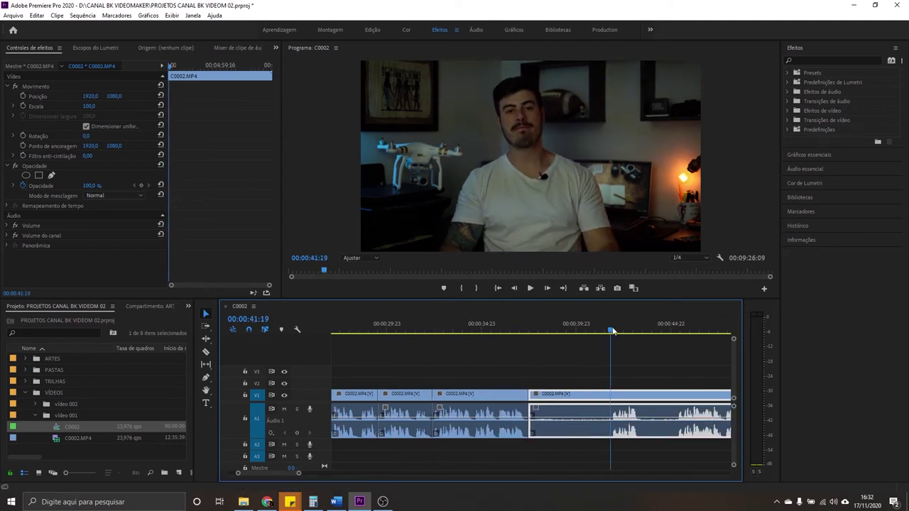
pyautogui.press('q')
# Add a cut at 00:00:38:23, scrub to 00:00:40:22, and return the playhead to the clip start
pyautogui.click(557, 326)
pyautogui.click(557, 327)
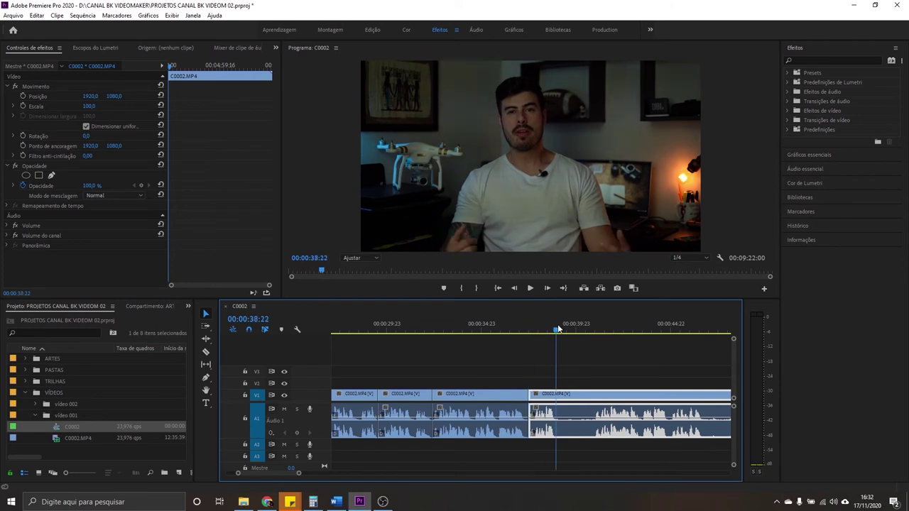
pyautogui.hotkey('ctrl', 'k')
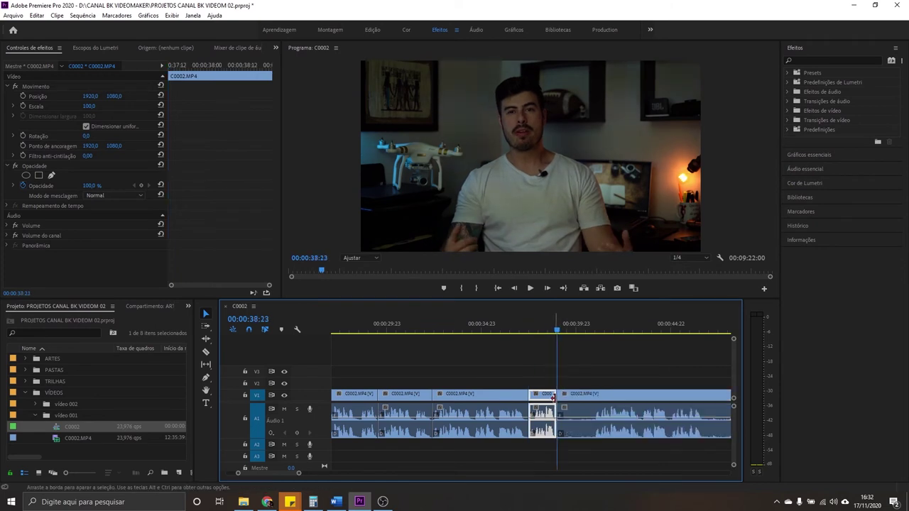
pyautogui.moveTo(557, 331); pyautogui.dragTo(594, 332)
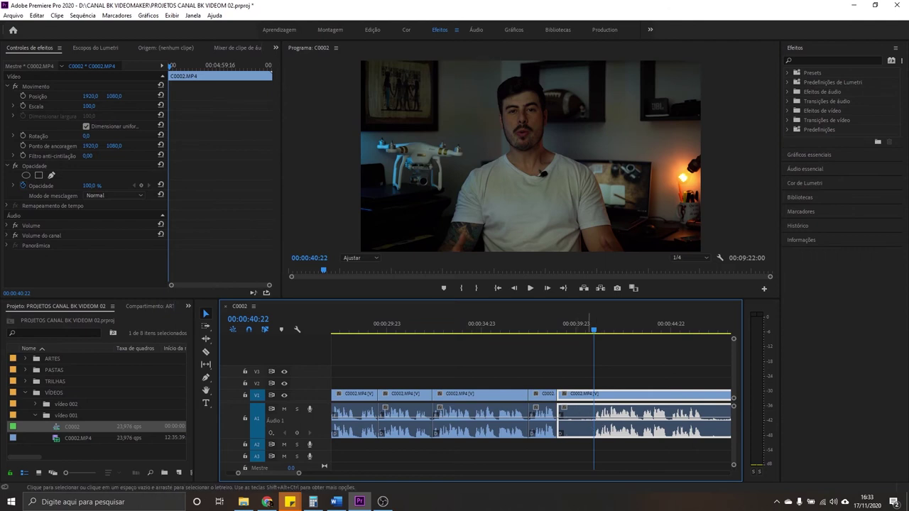
pyautogui.press('Up')
# Ripple-trim at 00:00:44:14 and split the clip around the 54-second point
pyautogui.scroll(-3, 561, 403)
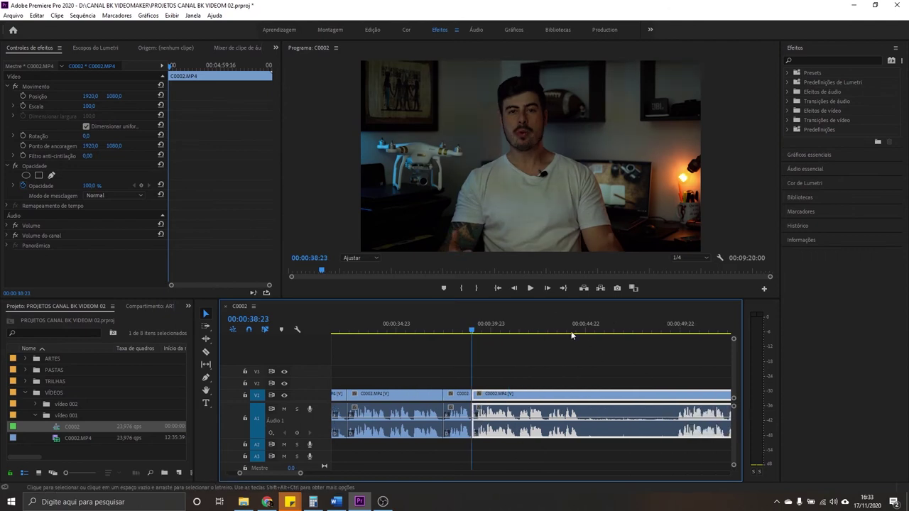
pyautogui.click(582, 327)
pyautogui.press('w')
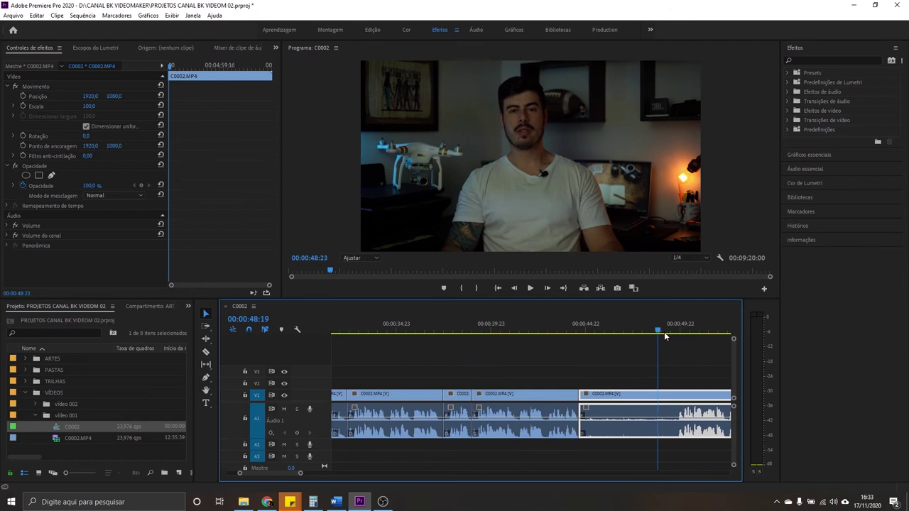
pyautogui.scroll(-5, 635, 354)
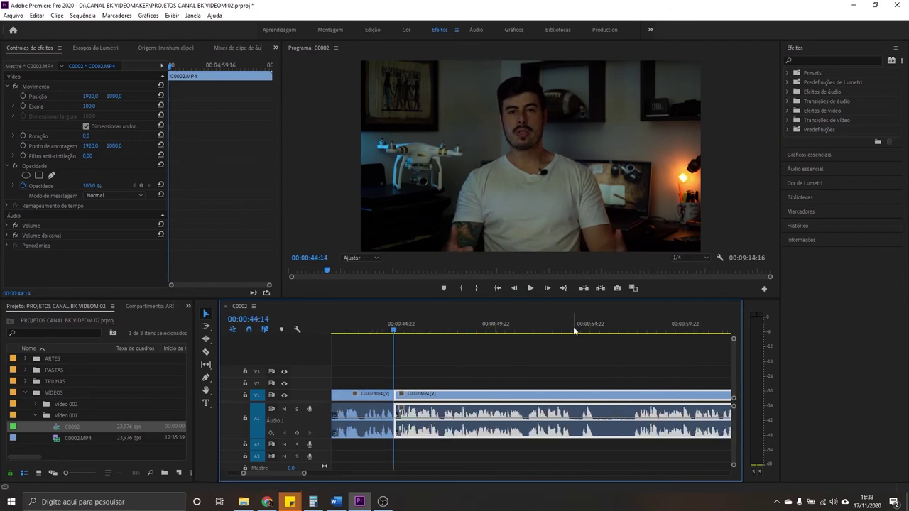
pyautogui.click(573, 333)
pyautogui.hotkey('ctrl', 'k')
# Play from the 54-second cut, ripple-delete the unwanted stretch, and split again near 1:06
pyautogui.click(591, 333)
pyautogui.press('space')
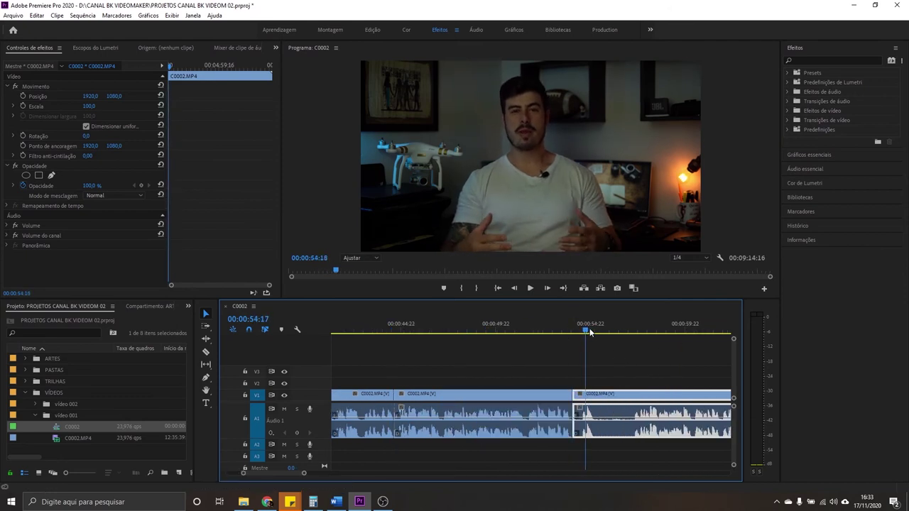
pyautogui.moveTo(630, 333); pyautogui.dragTo(583, 327)
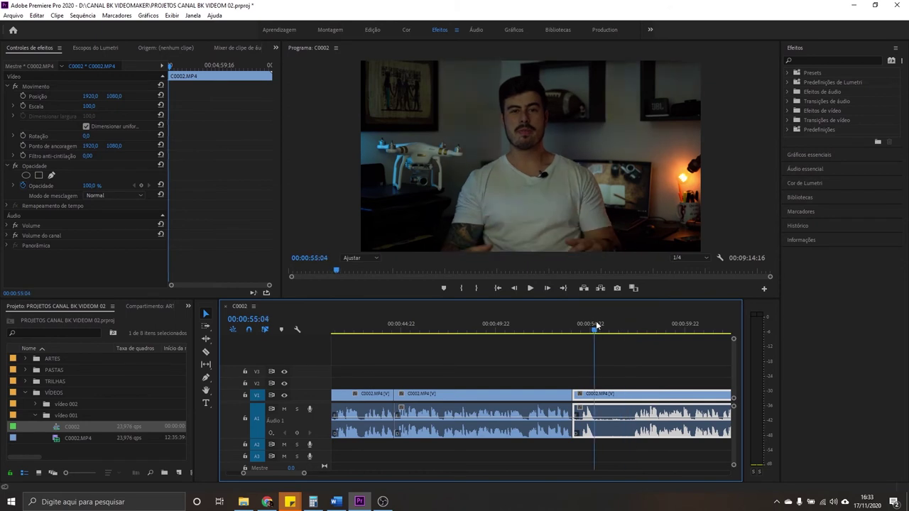
pyautogui.moveTo(582, 328); pyautogui.dragTo(630, 331)
pyautogui.press('q')
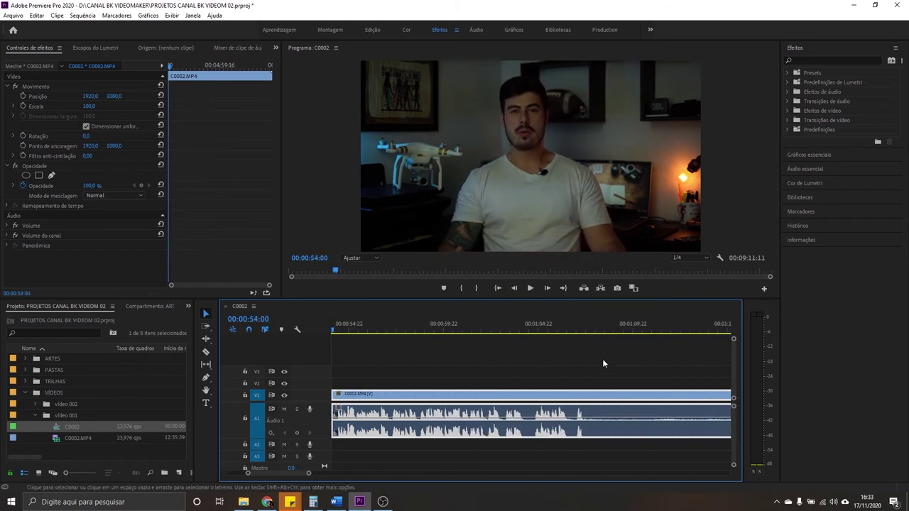
pyautogui.moveTo(531, 319)
pyautogui.mouseDown()
pyautogui.moveTo(560, 317)
pyautogui.moveTo(631, 344)
pyautogui.mouseUp()
pyautogui.hotkey('ctrl', 'k')
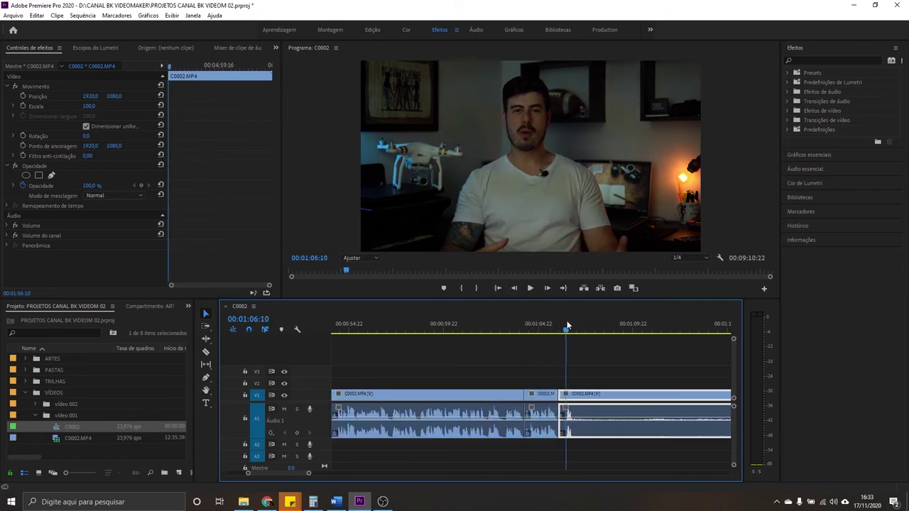
pyautogui.scroll(-5, 625, 347)
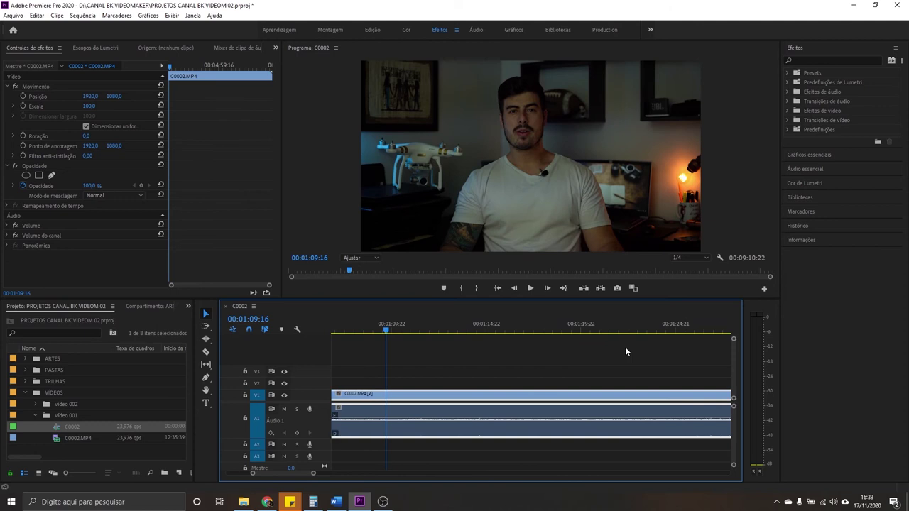
# Undo the stray edits and split the C0002 clip at about 1:20
pyautogui.click(572, 328)
pyautogui.hotkey('ctrl', 'z')
pyautogui.hotkey('ctrl', 'z')
pyautogui.hotkey('ctrl', 'z')
pyautogui.hotkey('ctrl', 'z')
pyautogui.click(513, 329)
pyautogui.hotkey('ctrl', 'k')
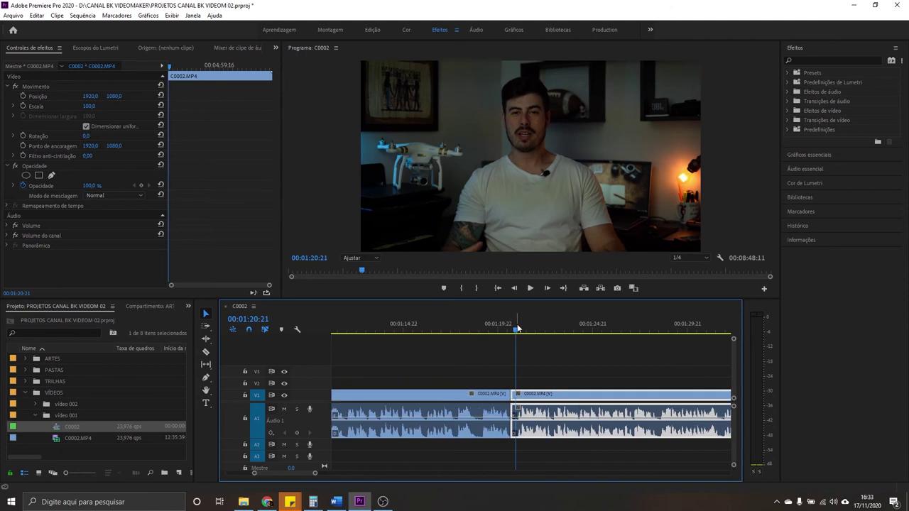
# Zoom out to view the whole sequence, then move the playhead to about 41 seconds and 1:45
pyautogui.scroll(-5, 532, 373)
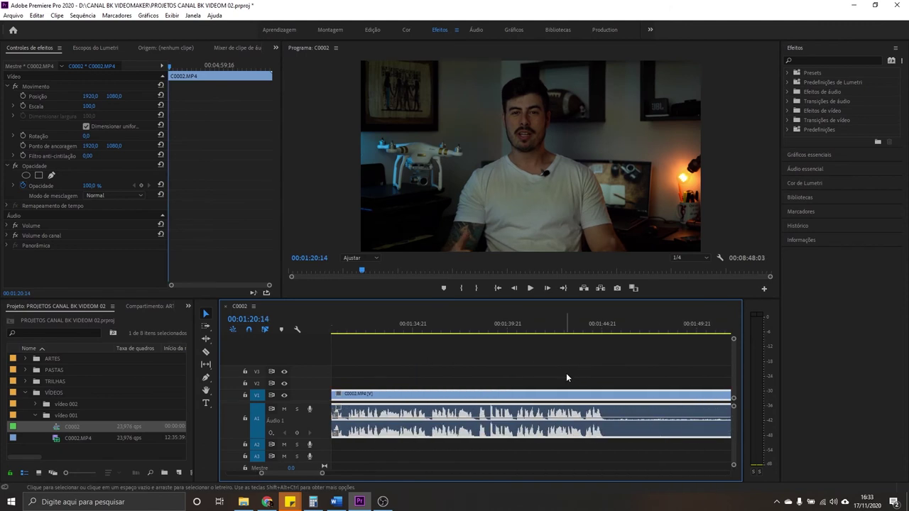
pyautogui.press('-')
pyautogui.press('-')
pyautogui.press('-')
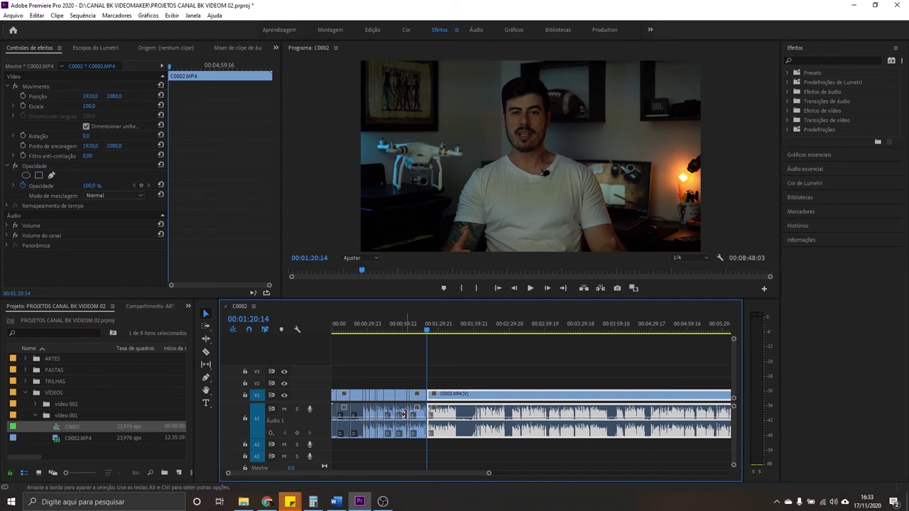
pyautogui.scroll(-1, 426, 402)
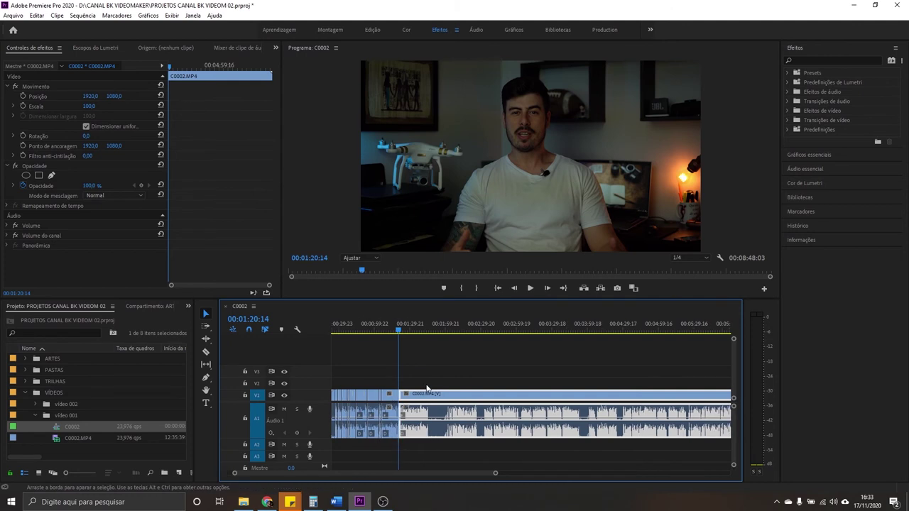
pyautogui.scroll(-1, 430, 355)
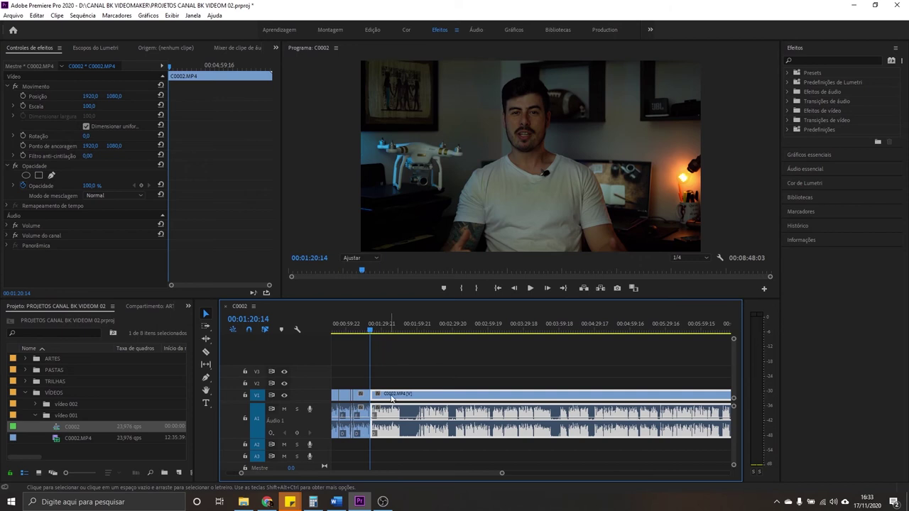
pyautogui.scroll(2, 426, 341)
pyautogui.moveTo(359, 331); pyautogui.dragTo(379, 329)
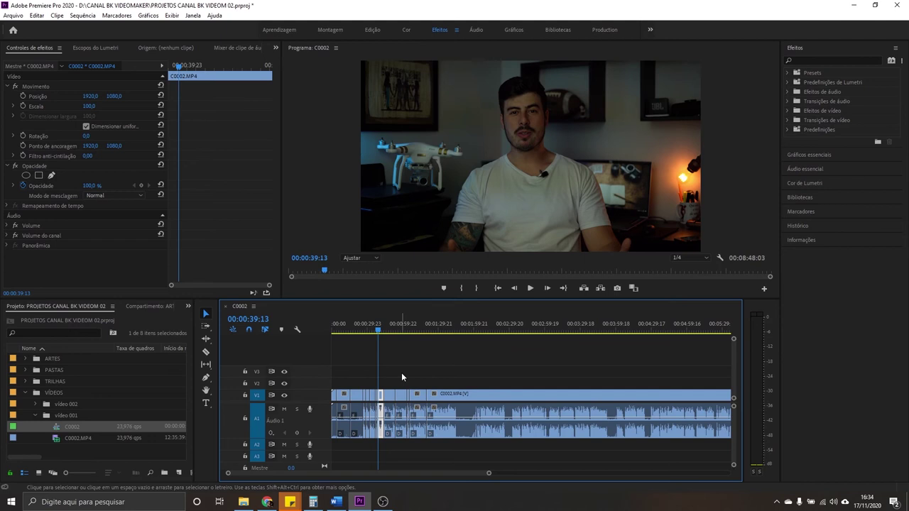
pyautogui.click(458, 329)
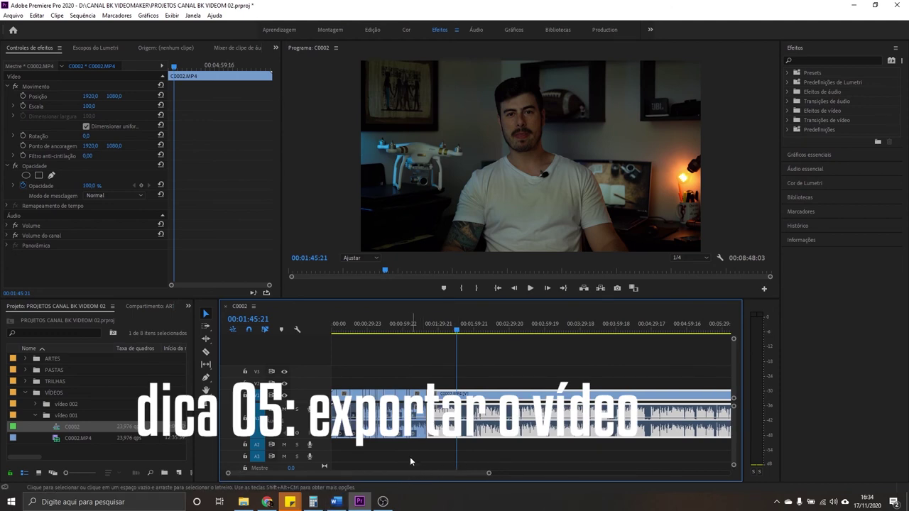
# Zoom the timeline out and marquee-select all trimmed clips on V1 and A1
pyautogui.press('-')
pyautogui.press('=')
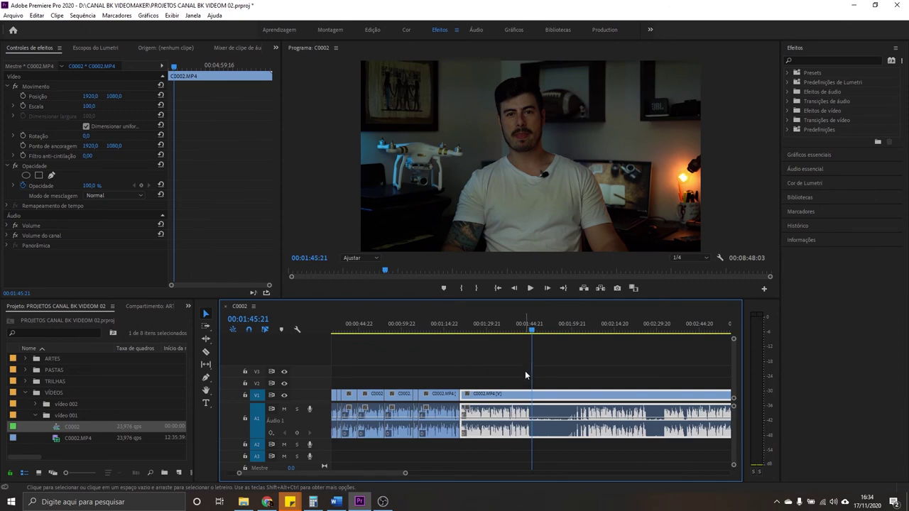
pyautogui.scroll(-1, 529, 373)
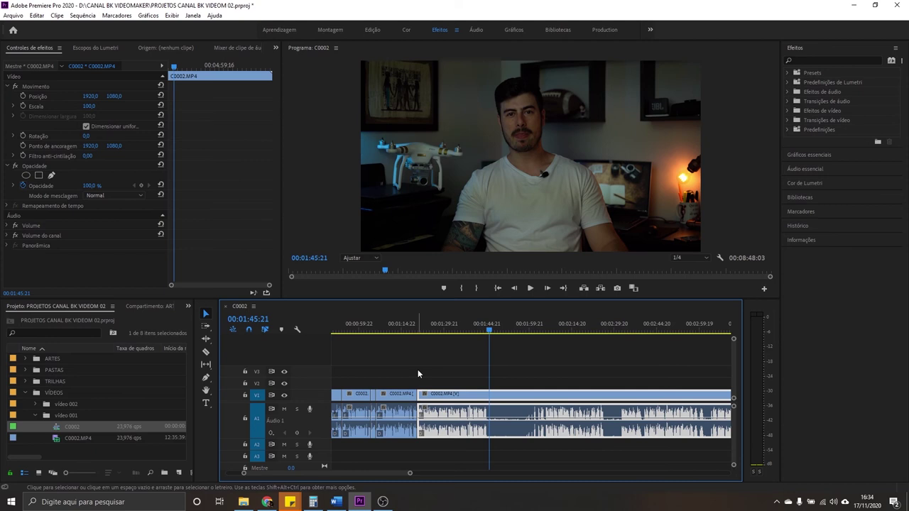
pyautogui.press('-')
pyautogui.moveTo(530, 367)
pyautogui.mouseDown()
pyautogui.moveTo(375, 436)
pyautogui.moveTo(312, 432)
pyautogui.mouseUp()
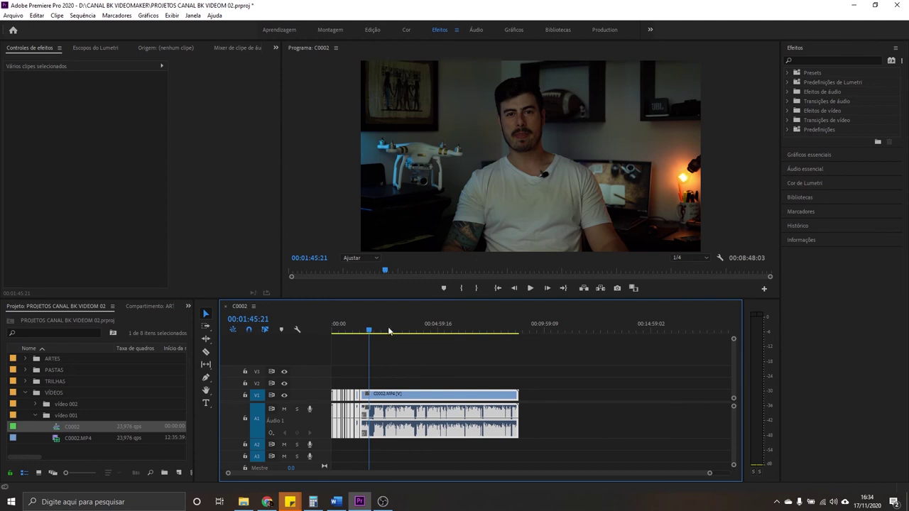
pyautogui.rightClick(431, 328)
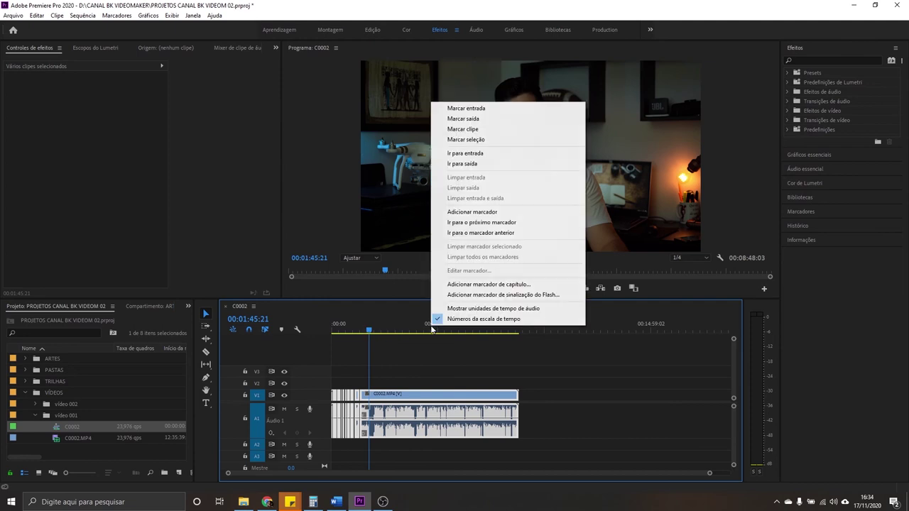
# Mark in and out around the selected clips with Marcar seleção and open Arquivo > Exportar > Mídia
pyautogui.click(472, 140)
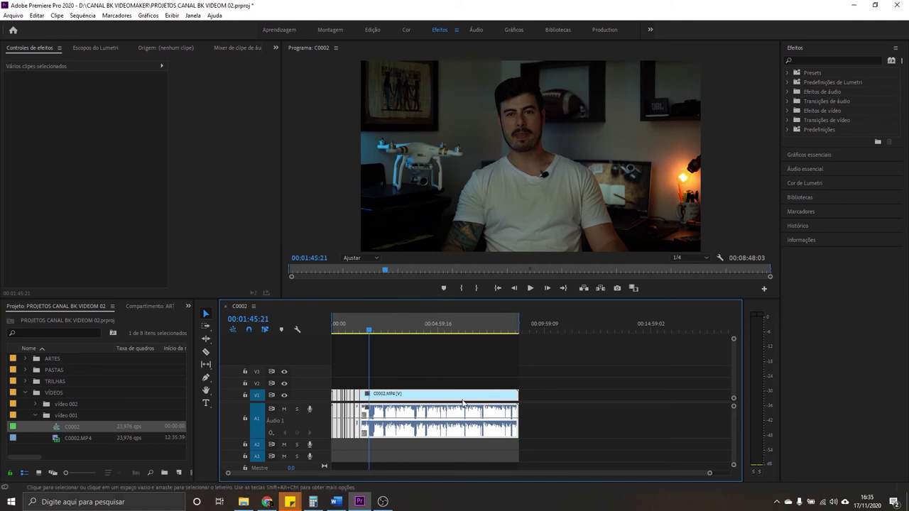
pyautogui.click(12, 15)
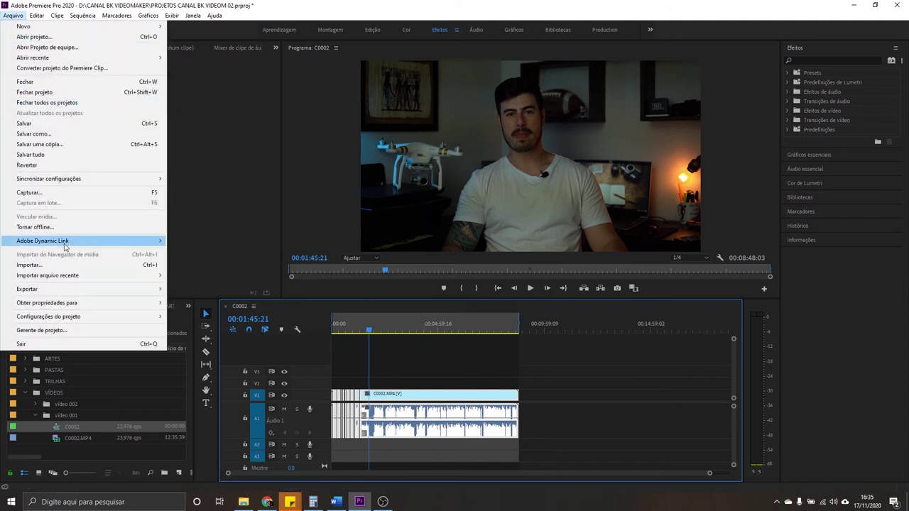
pyautogui.moveTo(26, 291)
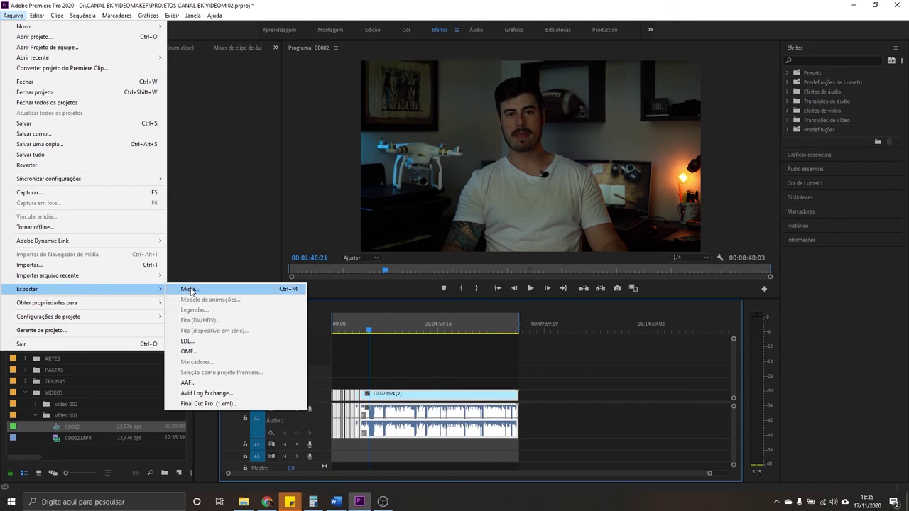
pyautogui.click(189, 289)
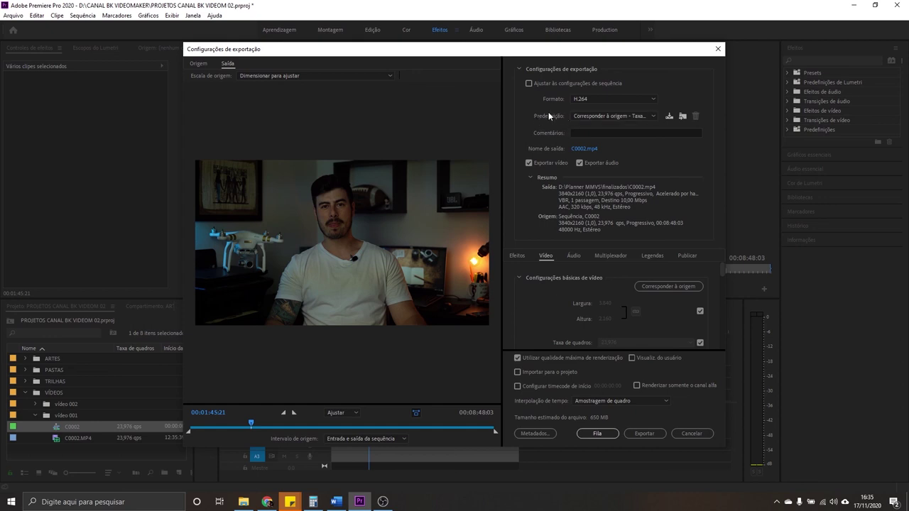
# Open the Predefinição dropdown and scroll down through the available H.264 export presets
pyautogui.click(603, 115)
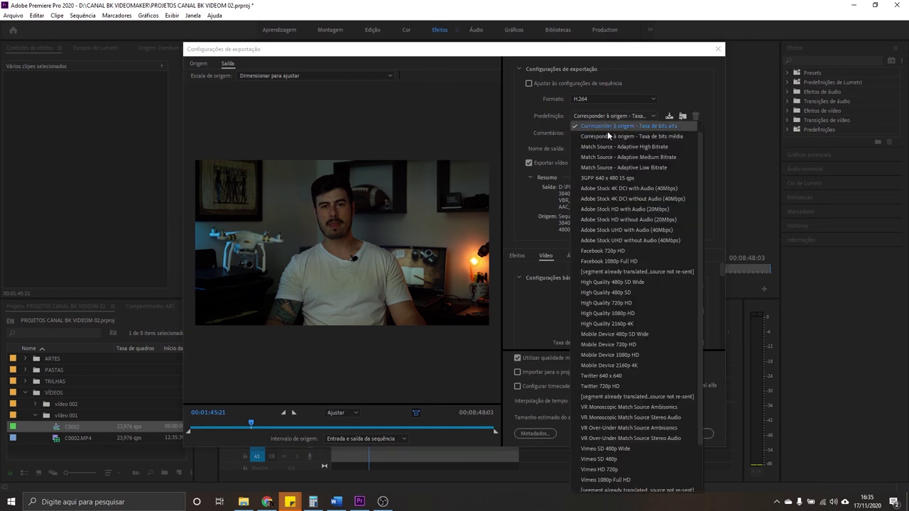
pyautogui.scroll(-2, 638, 284)
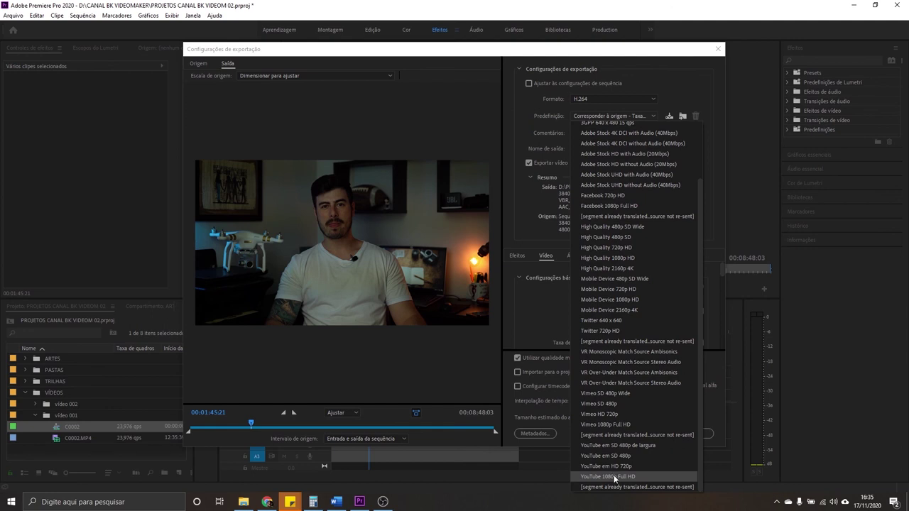
# Apply the YouTube 1080p Full HD preset (1920x1080, 16 Mbps VBR) and enable Renderizar em profundidade máxima
pyautogui.click(615, 479)
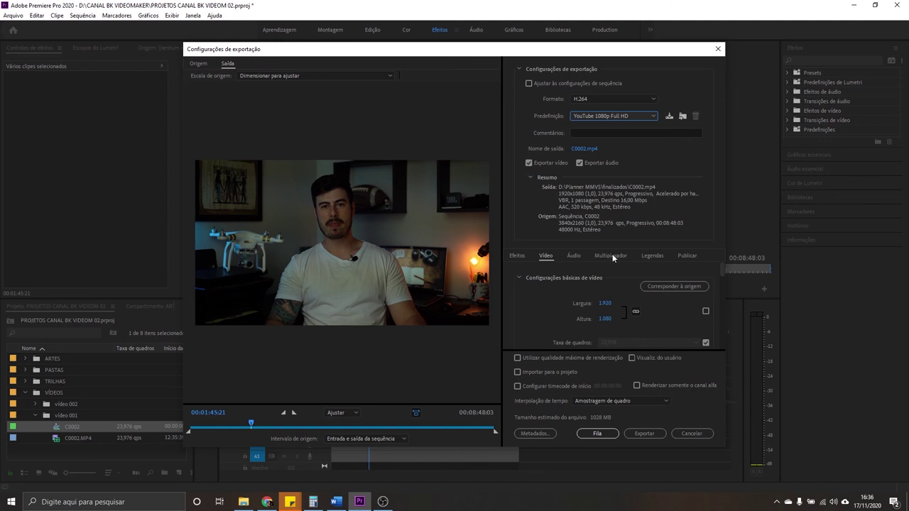
pyautogui.moveTo(724, 267); pyautogui.dragTo(727, 278)
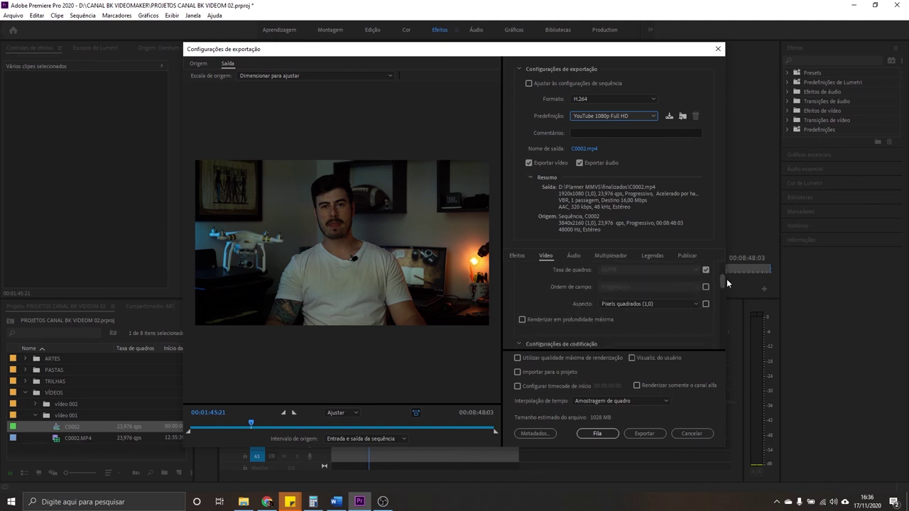
pyautogui.click(537, 316)
pyautogui.moveTo(723, 280); pyautogui.dragTo(718, 316)
pyautogui.scroll(-3, 601, 319)
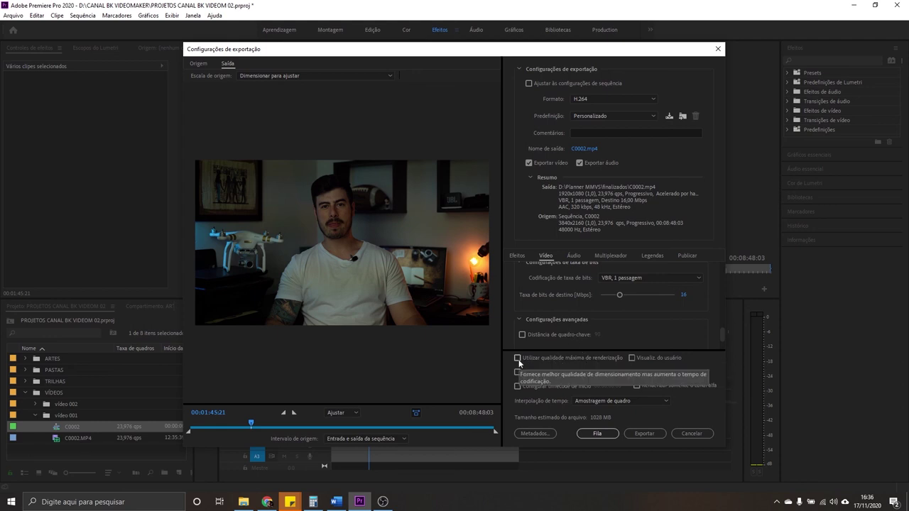
# Export the sequence, starting the encode of C0002.mp4
pyautogui.click(644, 434)
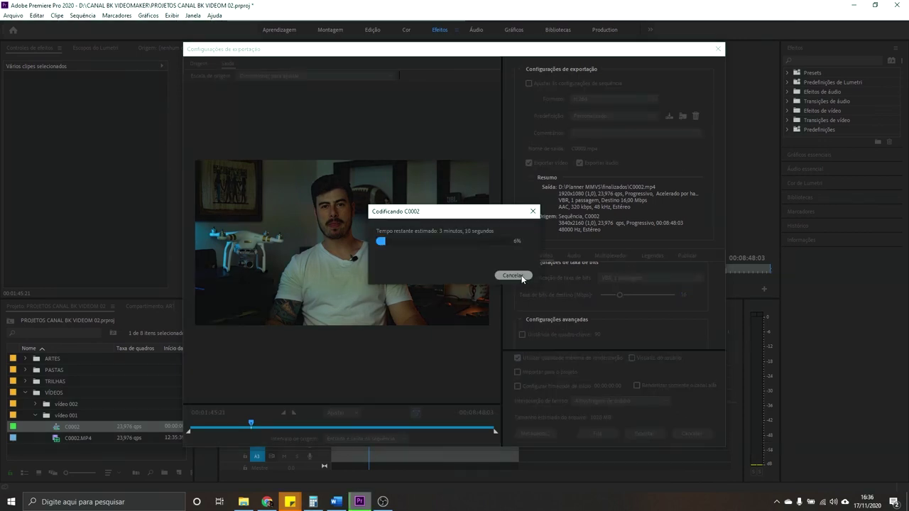